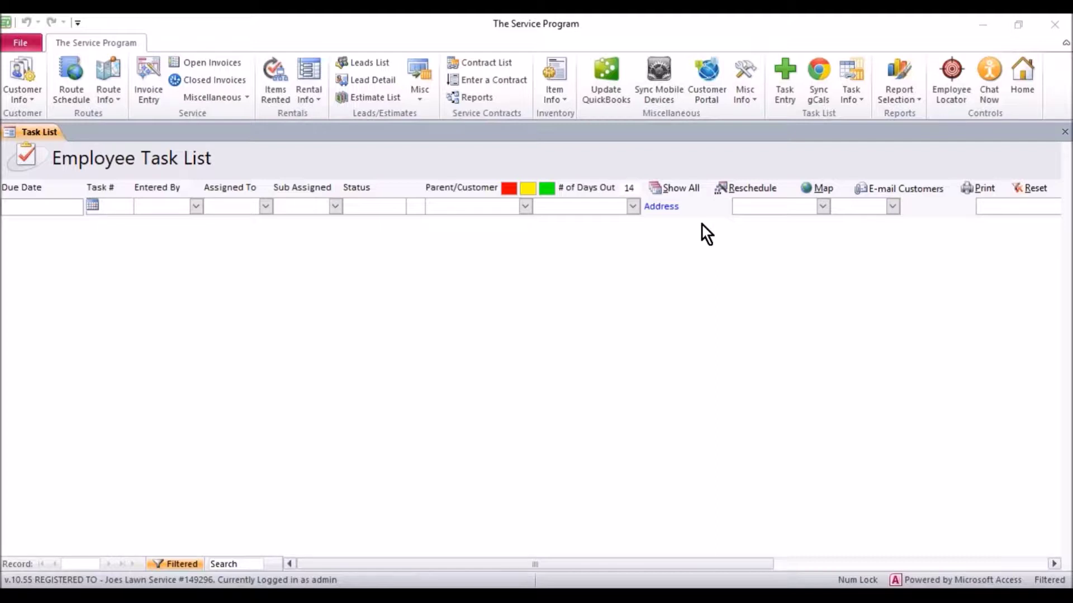
Step: Create a new task for the customer China Delight with the task description "Repair Something"
click(787, 70)
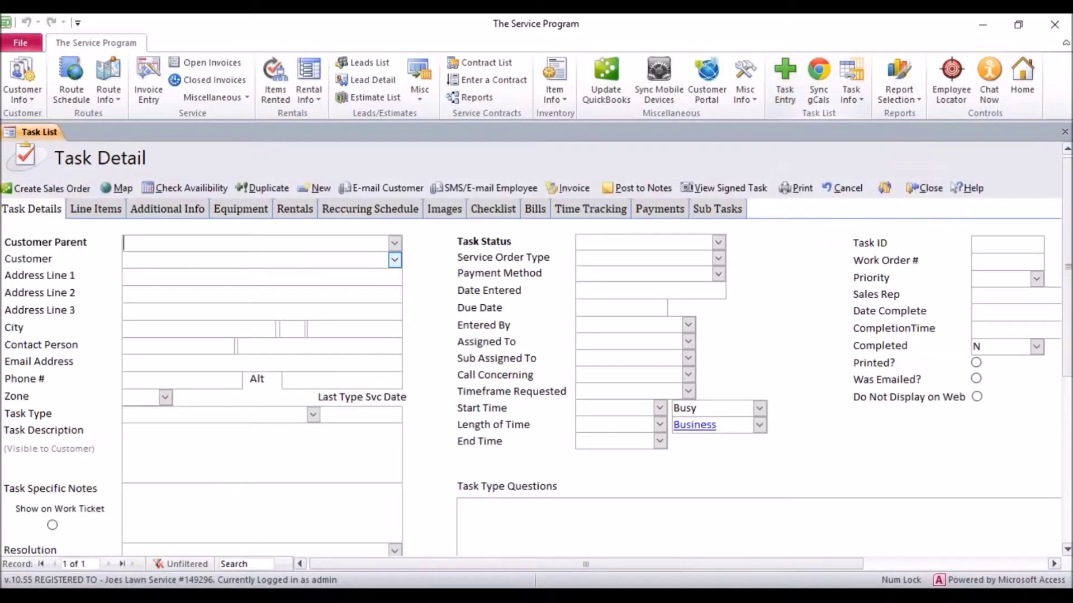
click(396, 259)
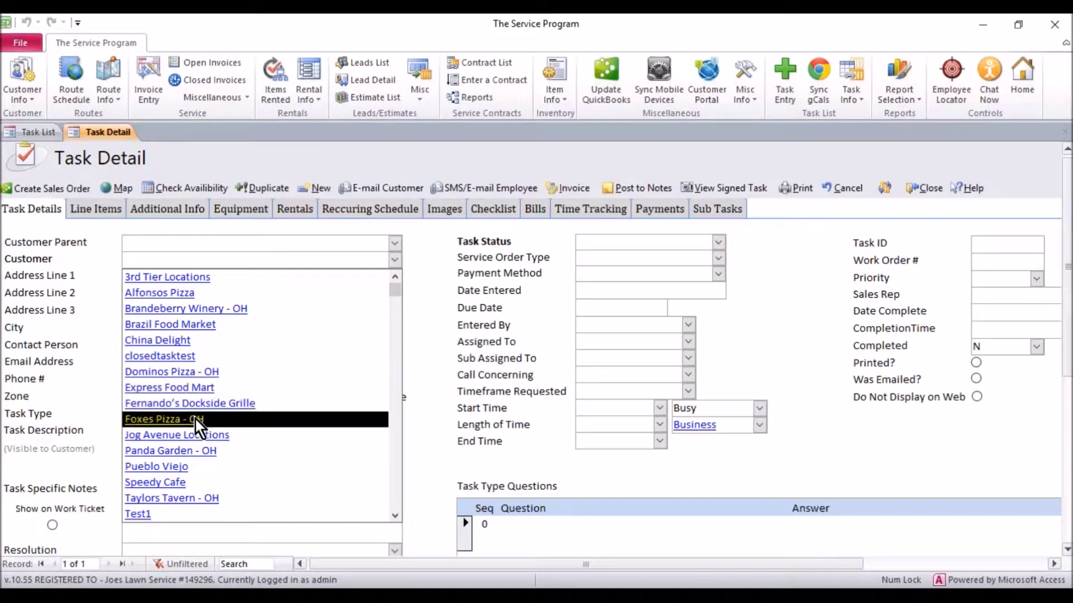
click(176, 341)
click(204, 465)
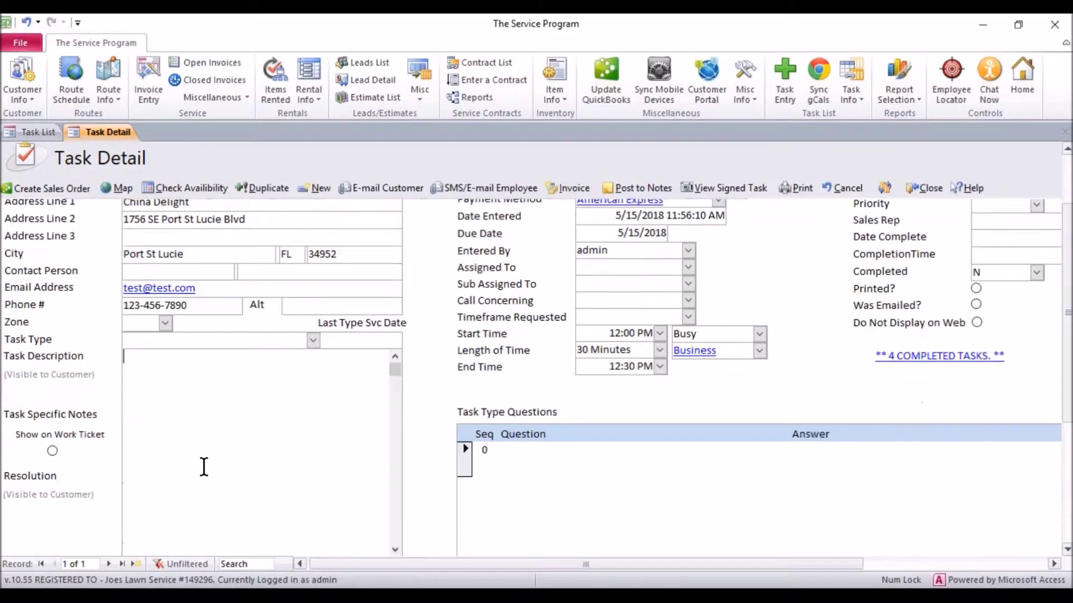
text(Repair Something)
key(Tab)
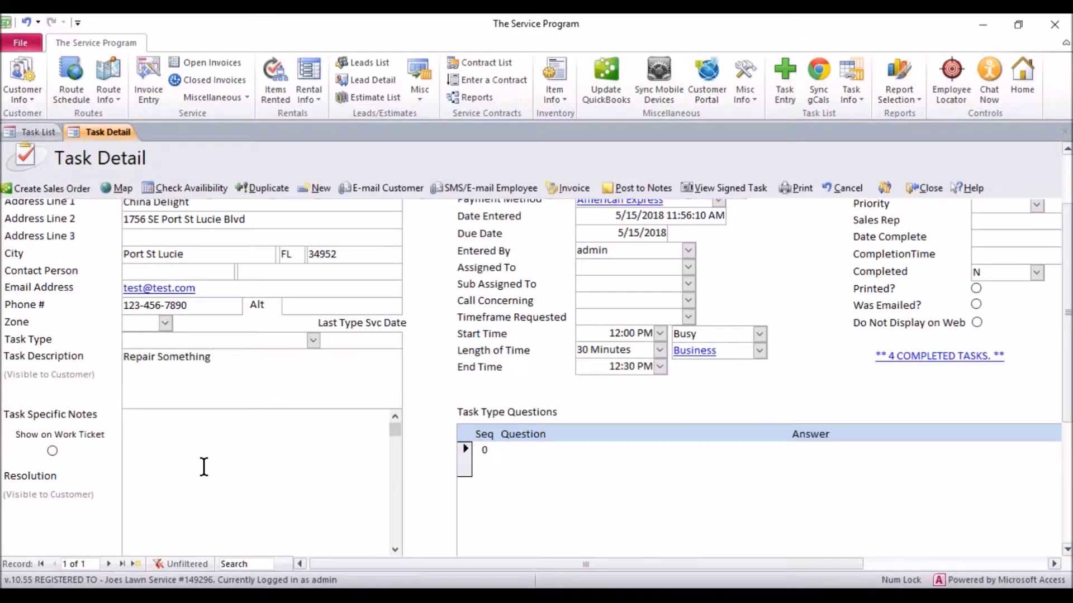
click(186, 395)
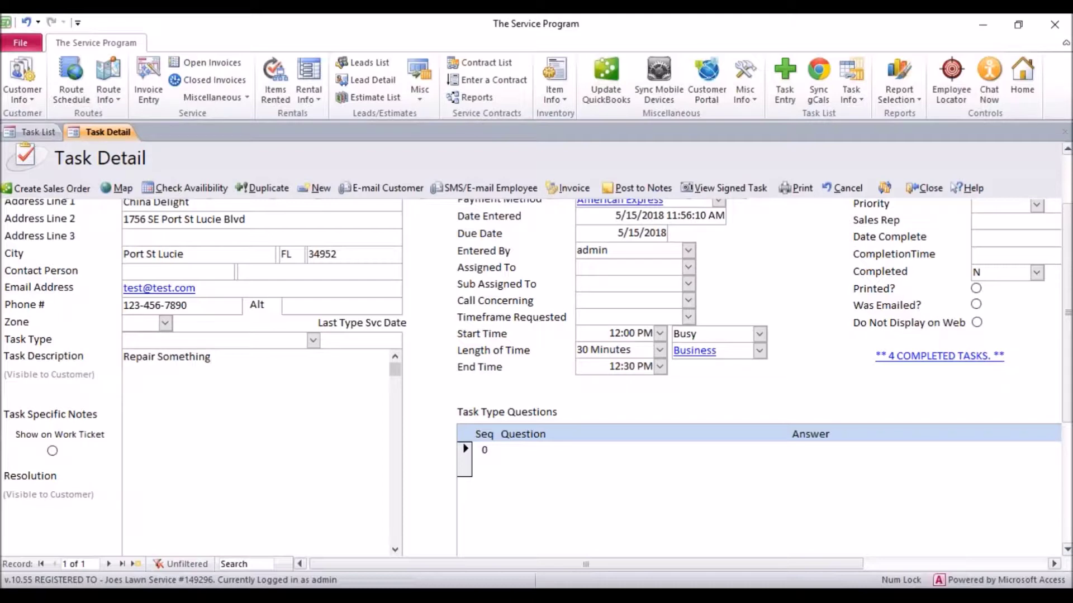
Step: Assign the task to the employee listed directly after admin
click(598, 265)
click(693, 267)
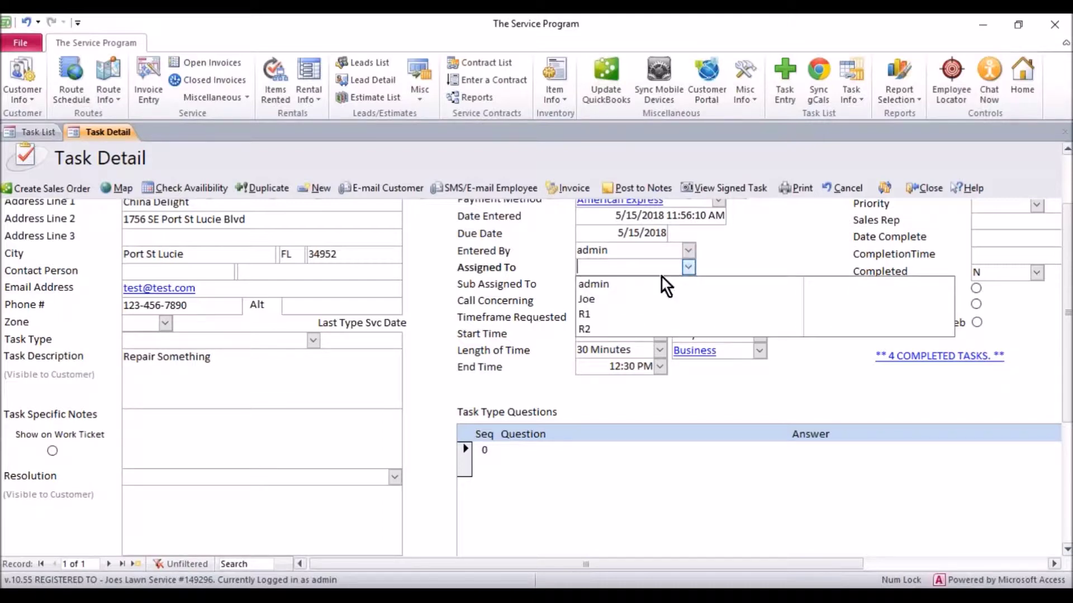
click(612, 305)
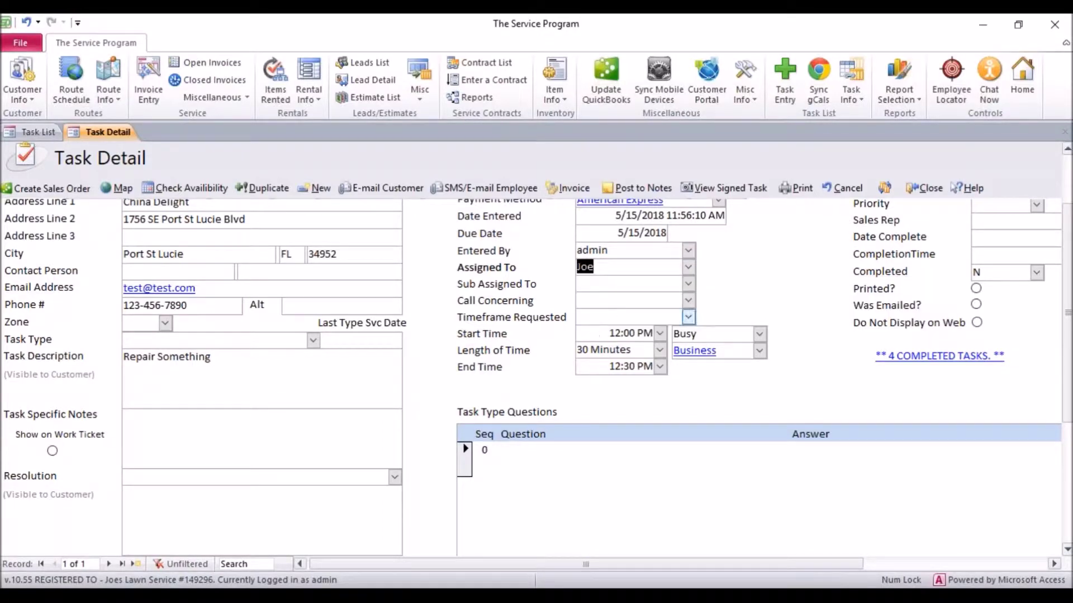
Step: Add Item1 as a line item on the task and set its price to 100
drag(1065, 347, 1050, 260)
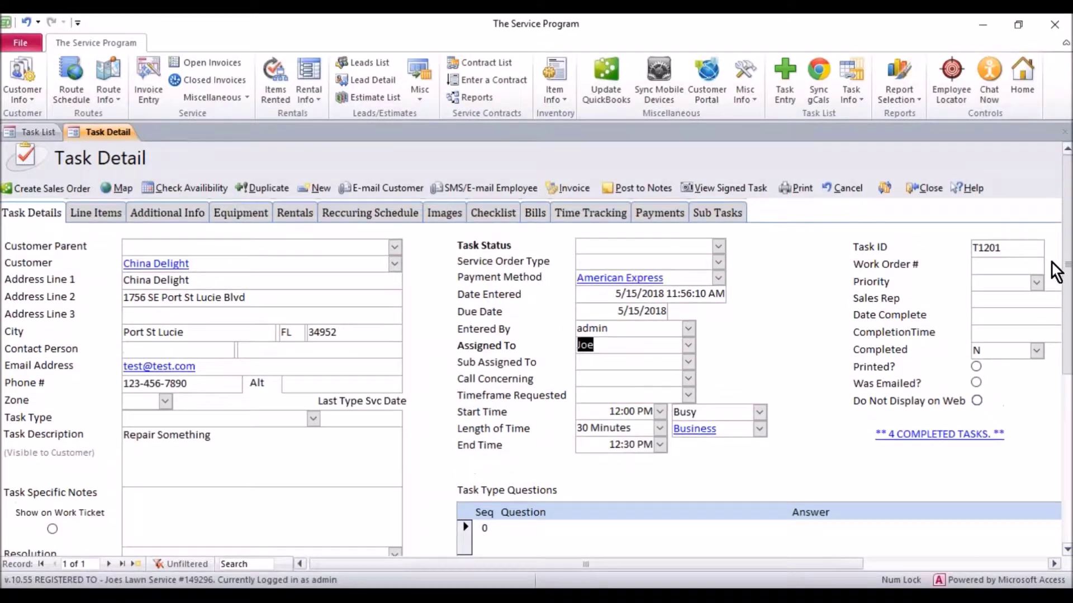
click(107, 214)
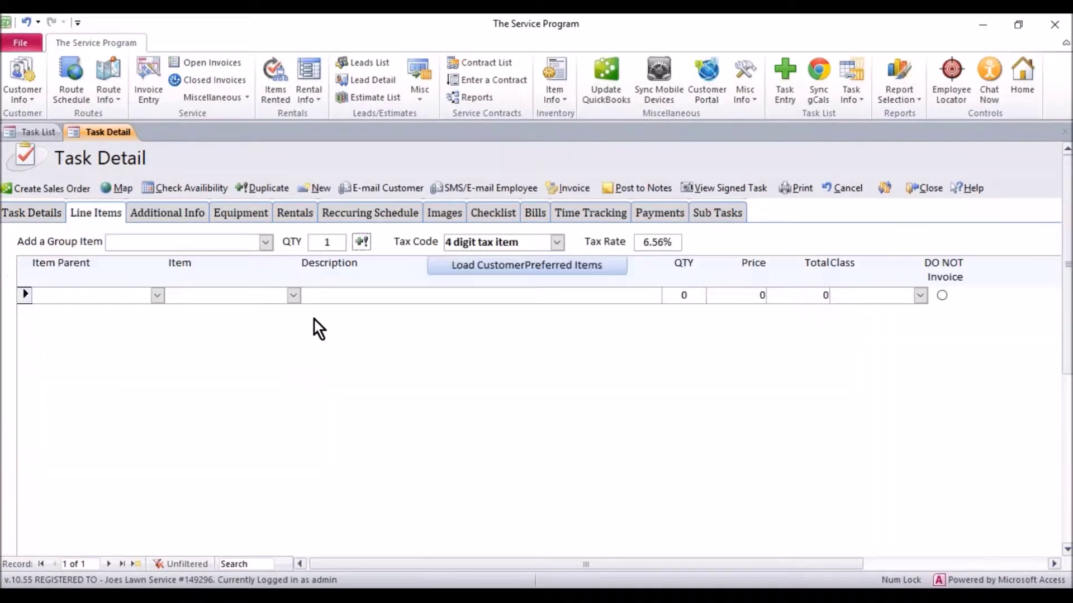
click(292, 295)
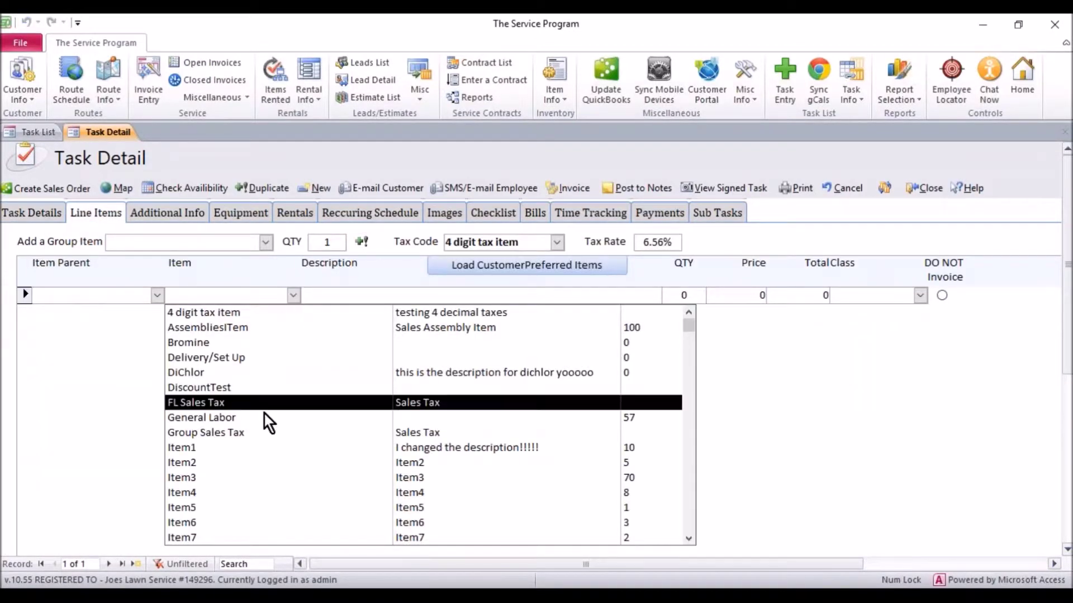
click(260, 442)
double_click(727, 295)
text(100)
click(793, 294)
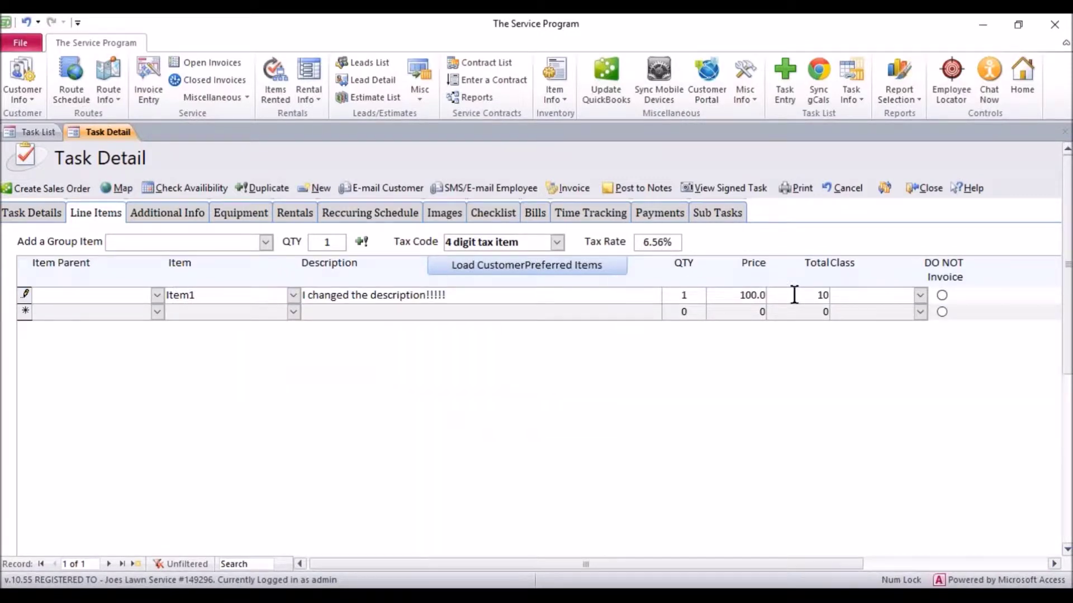
click(802, 294)
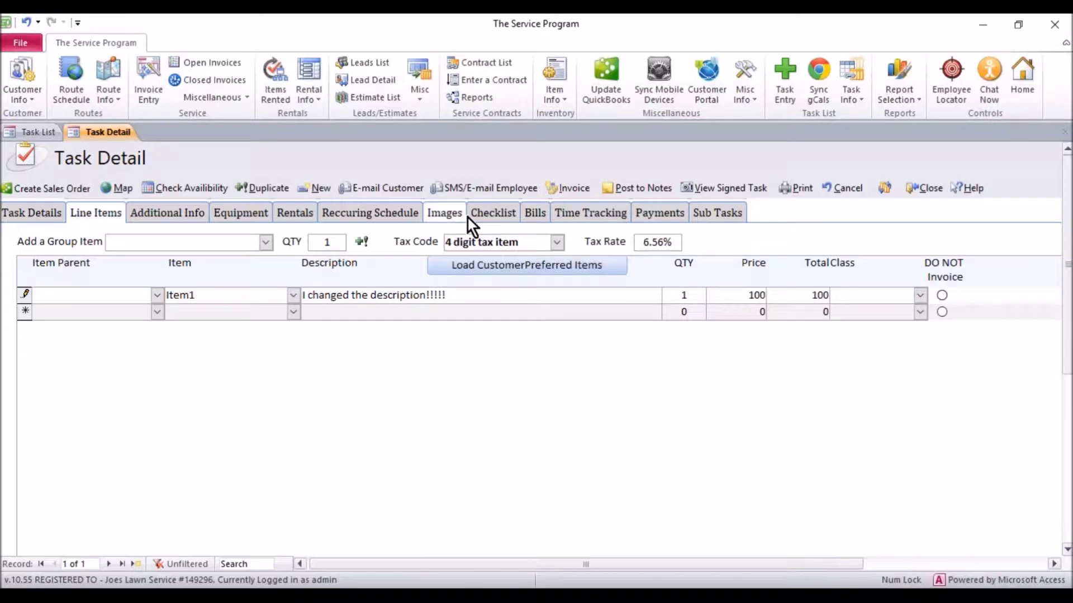
Step: Open the task's bills and view the vendors available for selection
click(541, 215)
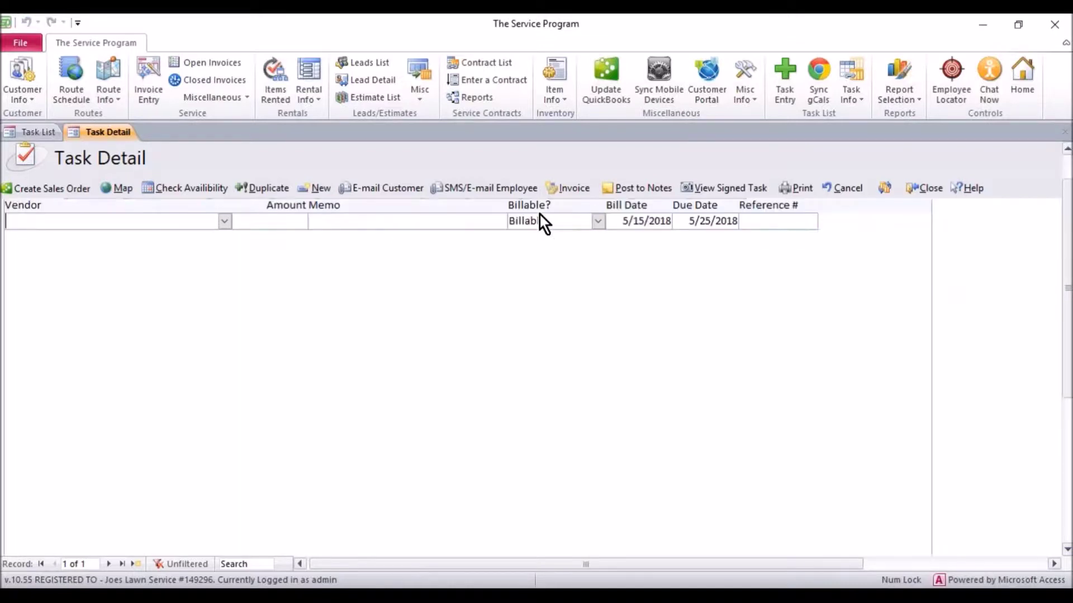
click(224, 222)
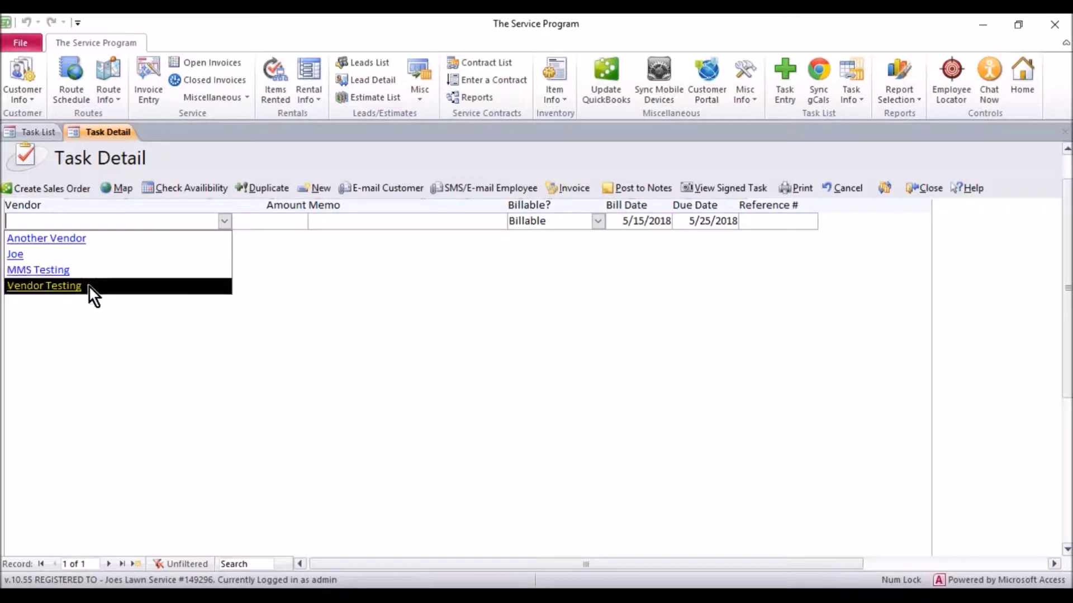
Step: Open QuickBooks maintenance, choose Vendors as the specific table for reloading, and close the maintenance window
click(602, 86)
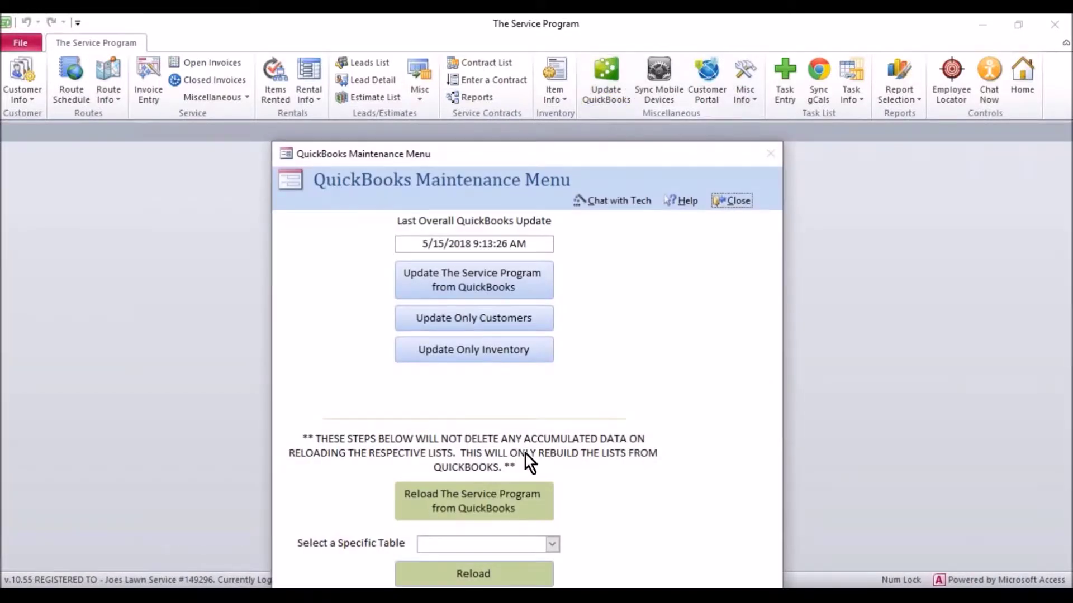
click(552, 545)
scroll(491, 471, down, 1)
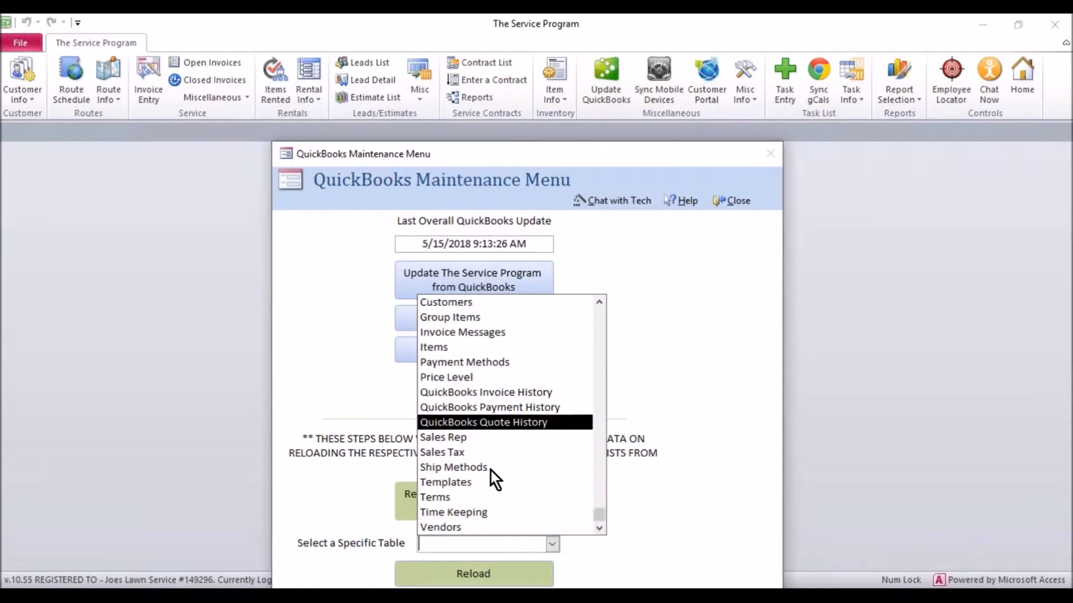
click(492, 527)
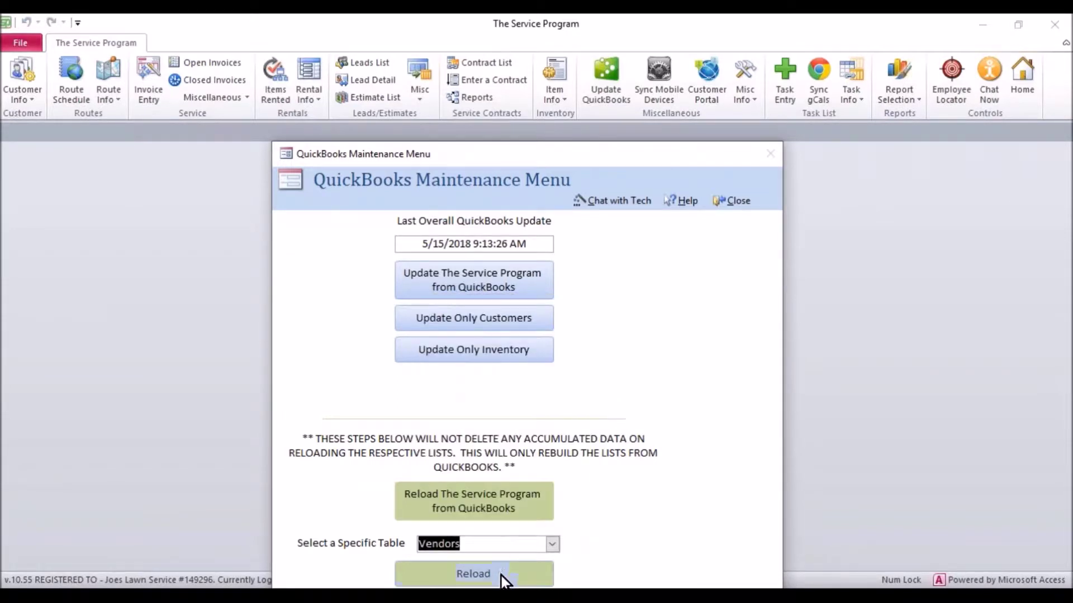
click(736, 201)
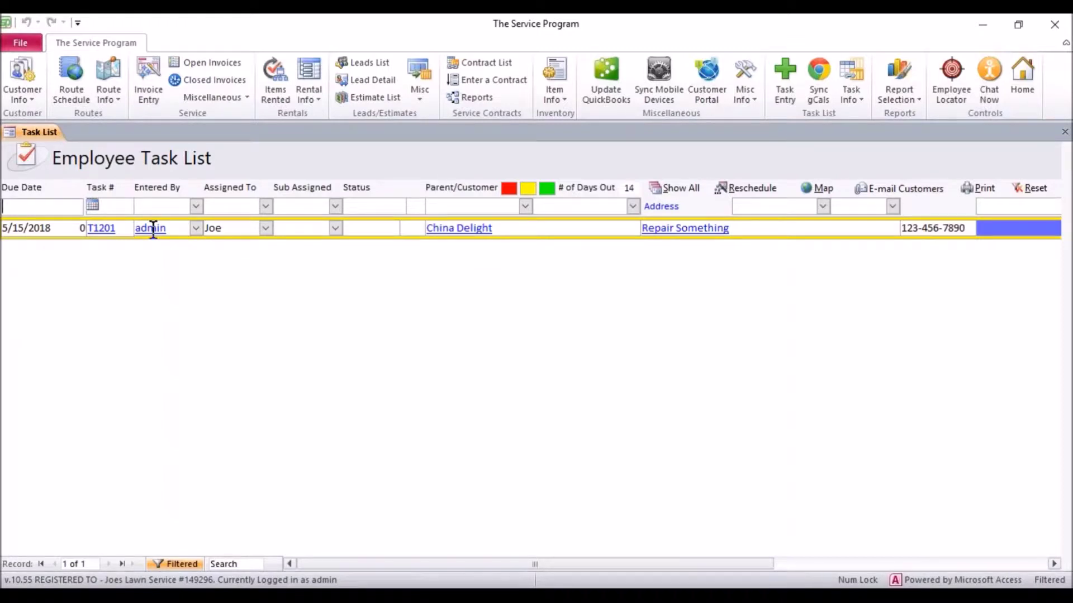
Step: Reopen the China Delight task from the task list and set the Item1 line item's price to 1000
drag(122, 228, 74, 219)
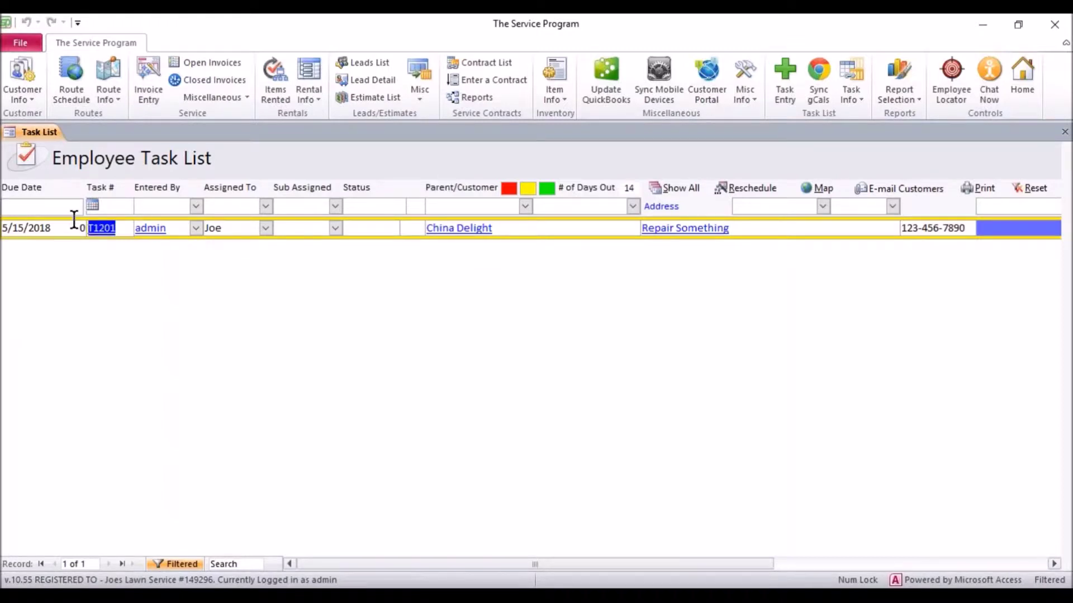
double_click(111, 228)
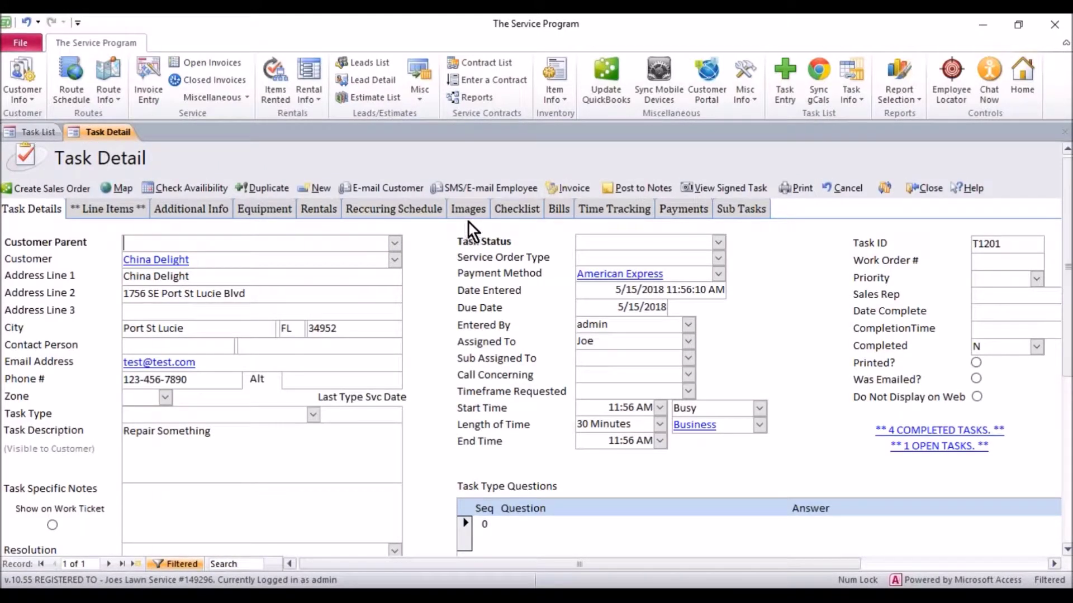
click(113, 207)
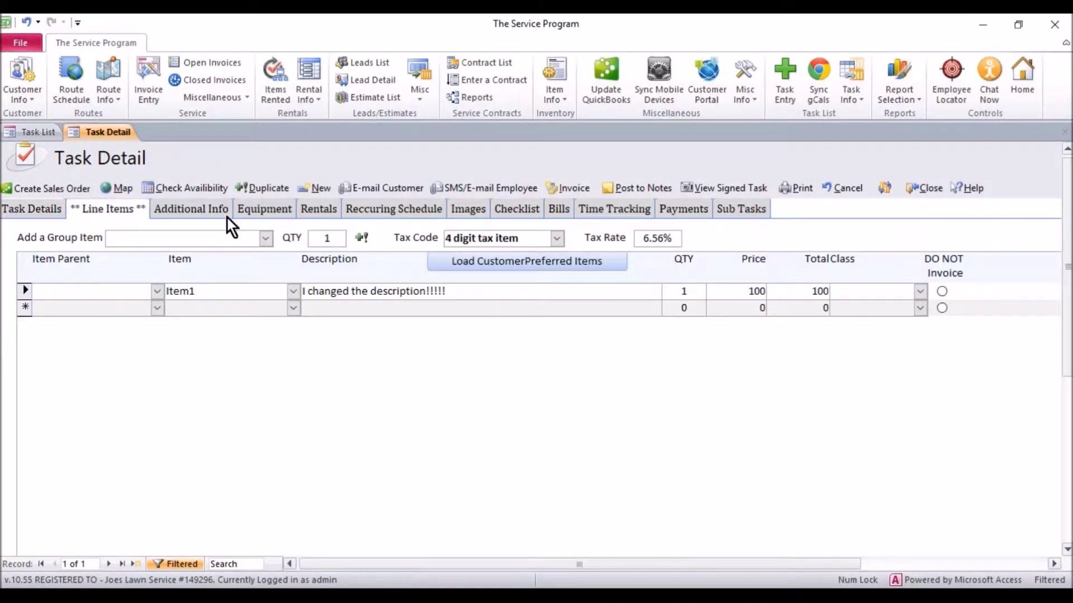
double_click(754, 290)
text(1000.0)
click(778, 294)
Step: Add a bill from Another Vendor to the task and review its billable options, keeping it Billable
click(553, 213)
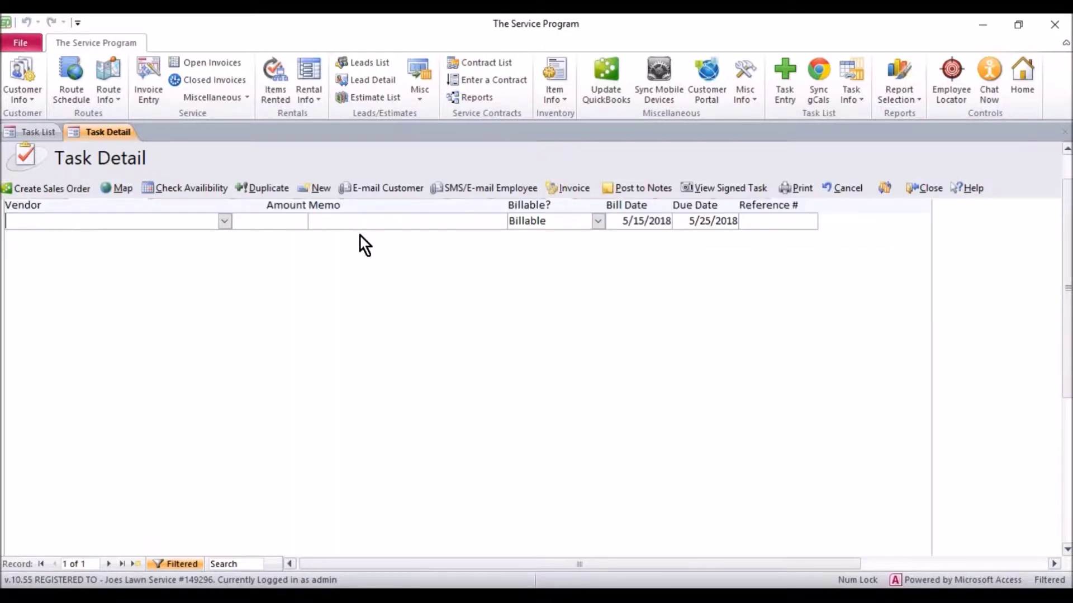
drag(1067, 223, 1067, 193)
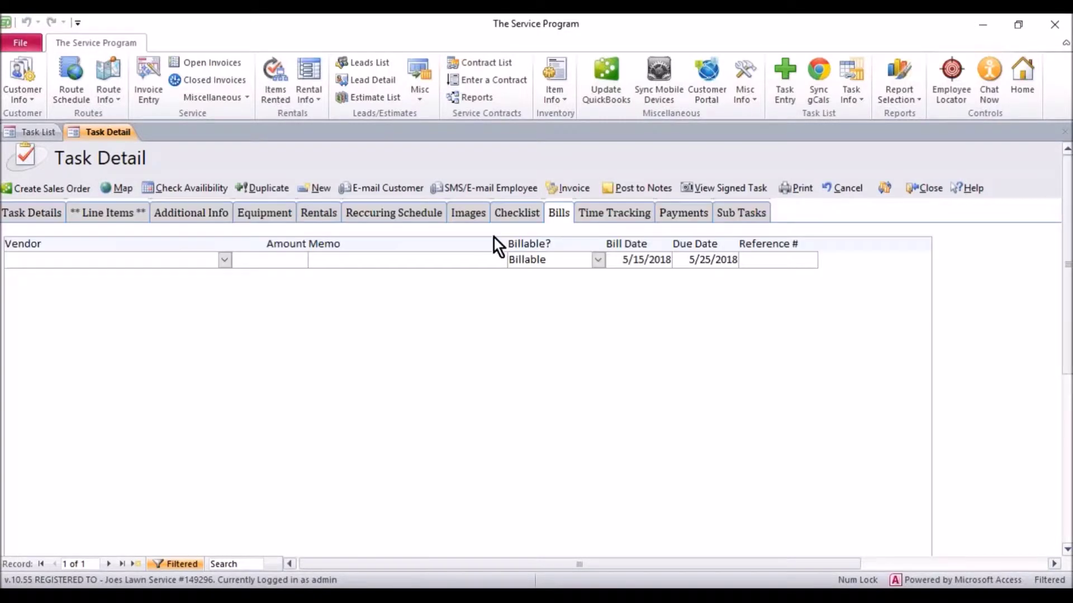
click(225, 259)
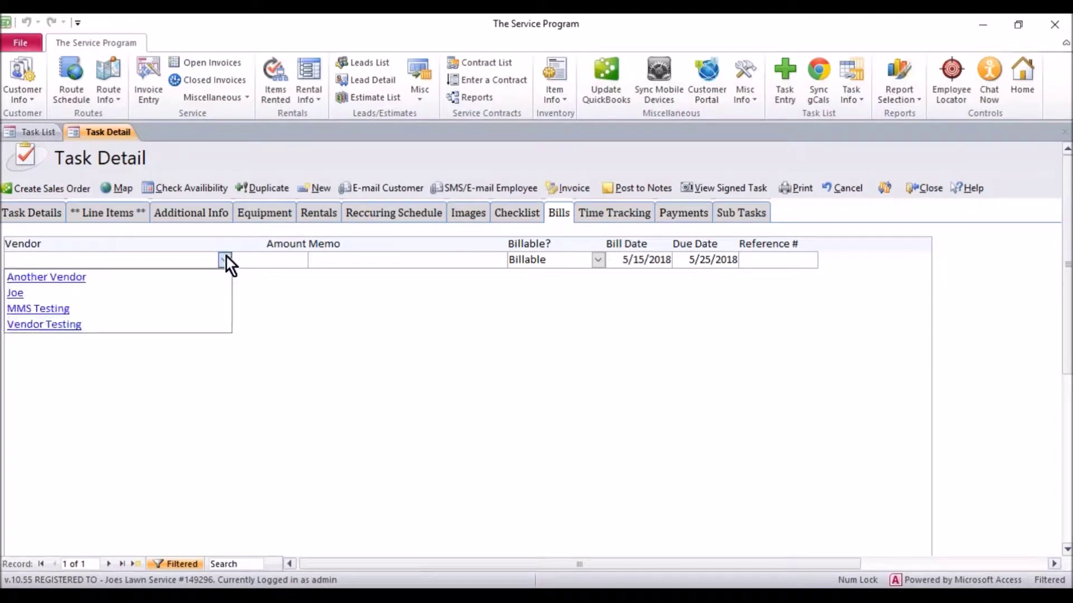
click(184, 278)
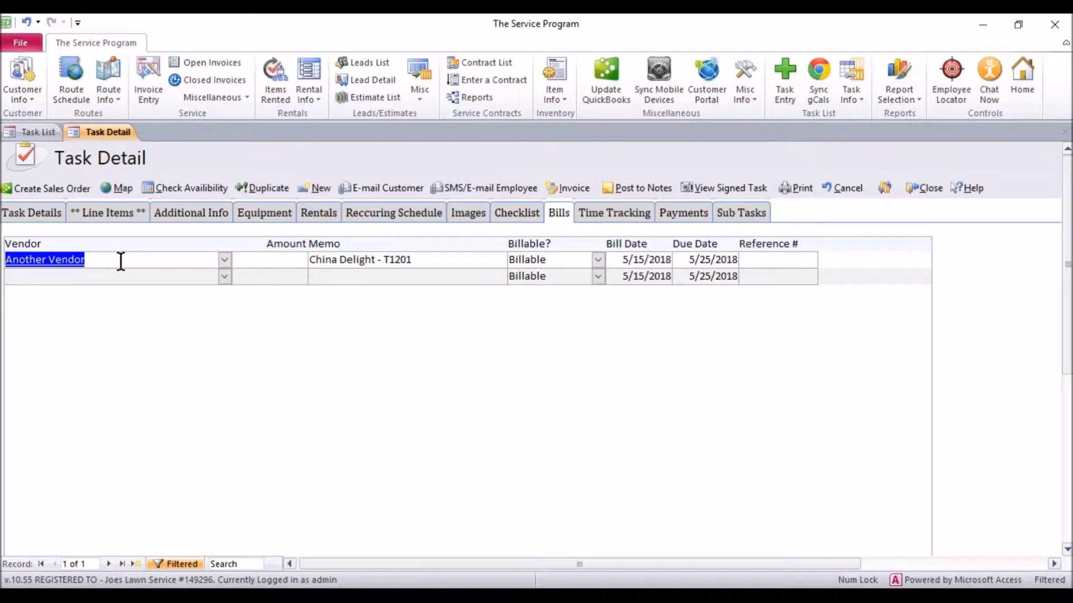
click(556, 261)
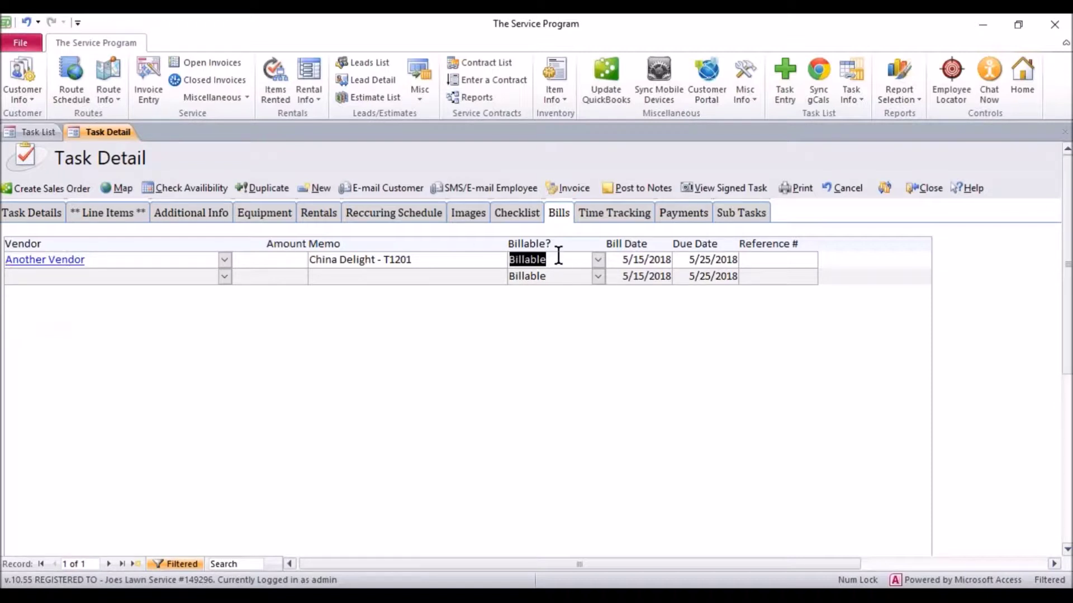
click(597, 260)
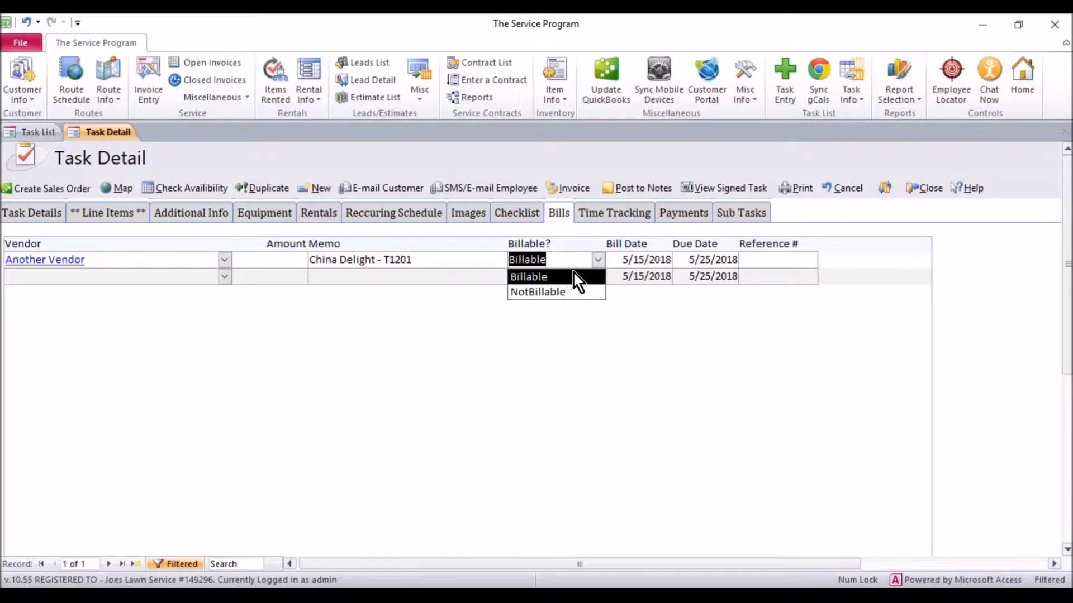
click(595, 260)
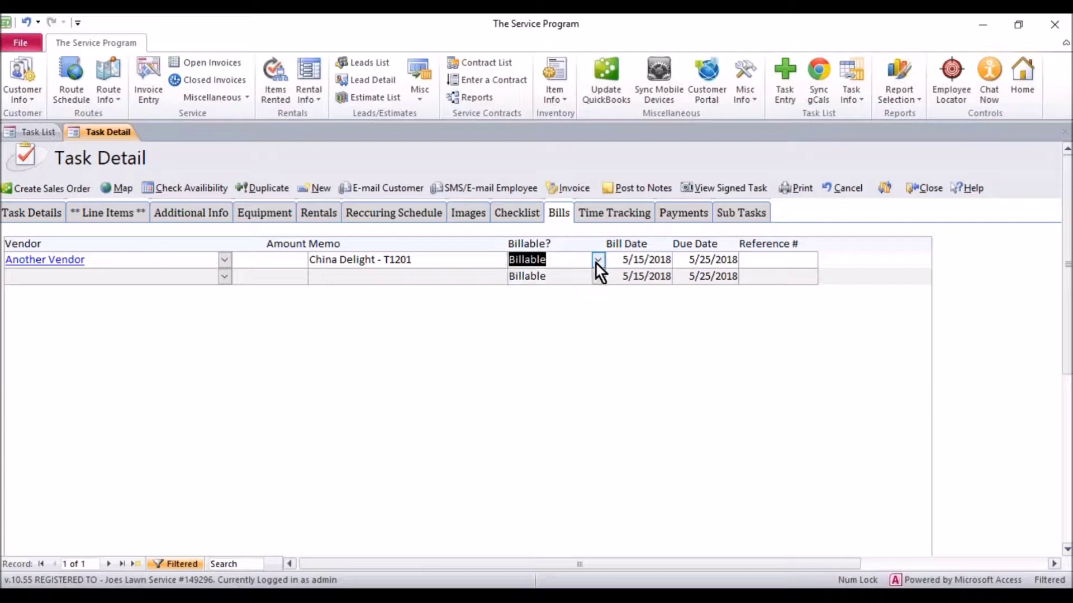
Step: Set the Another Vendor bill's amount to $300.00 and keep its memo, bill date and due date
click(298, 264)
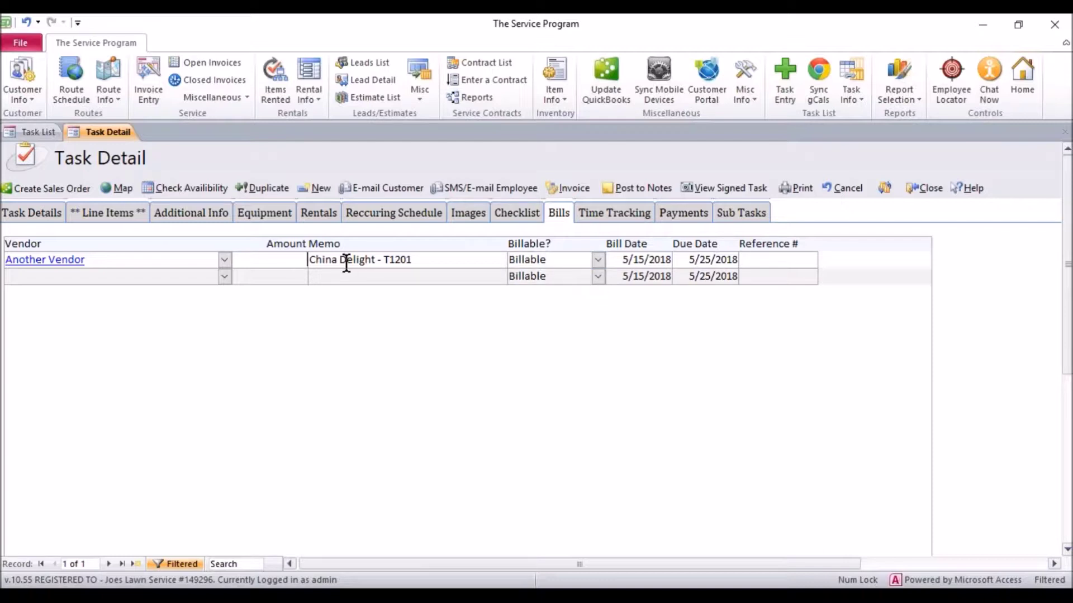
text(300.00)
click(421, 260)
drag(622, 261, 670, 253)
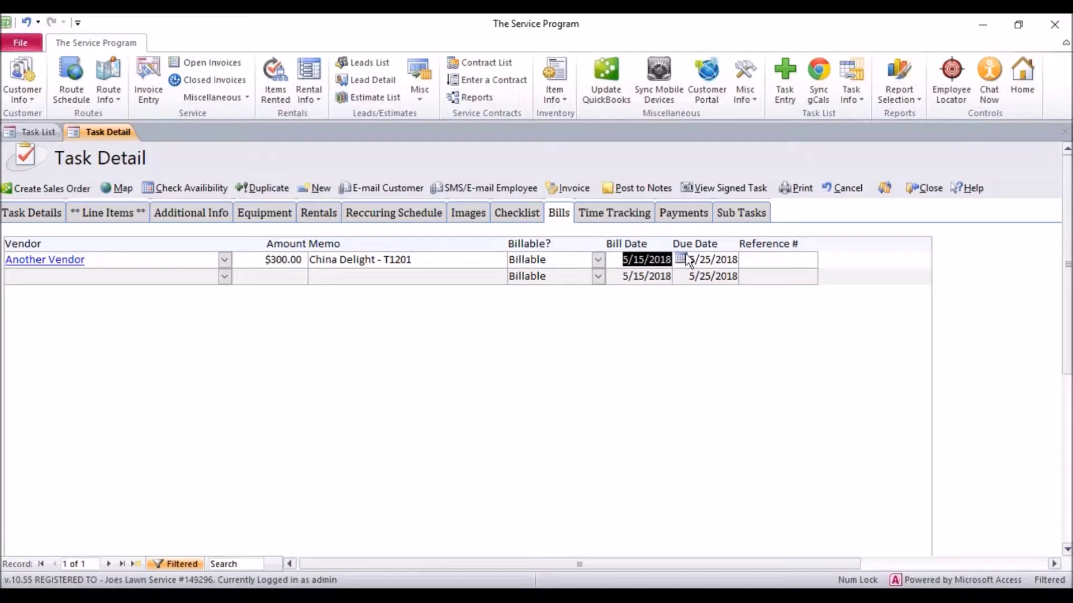
click(693, 259)
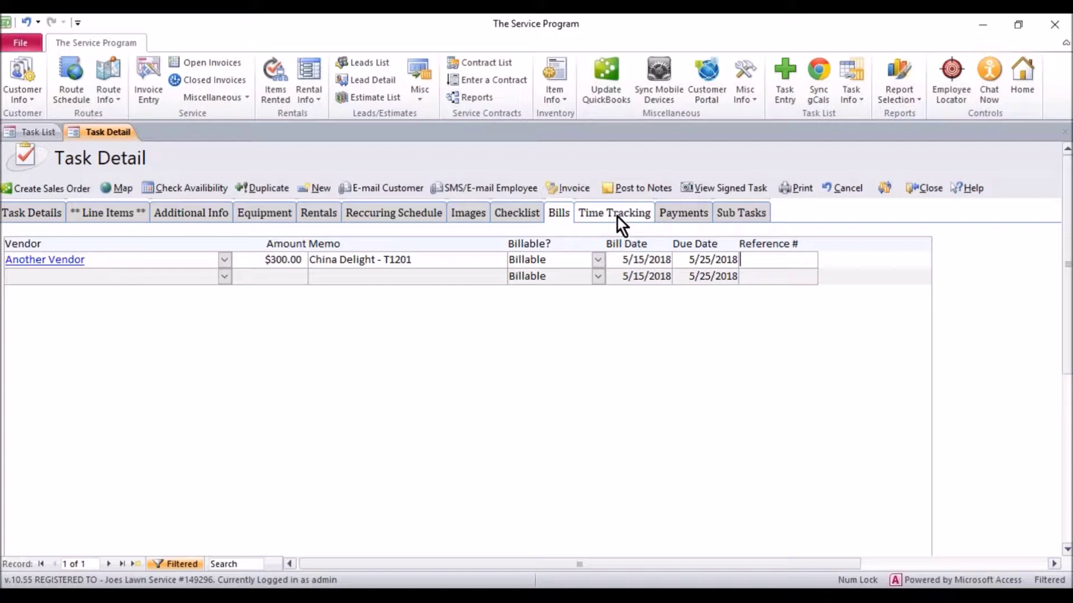
Step: View the vendor choices for a second bill row and leave the row empty
click(124, 278)
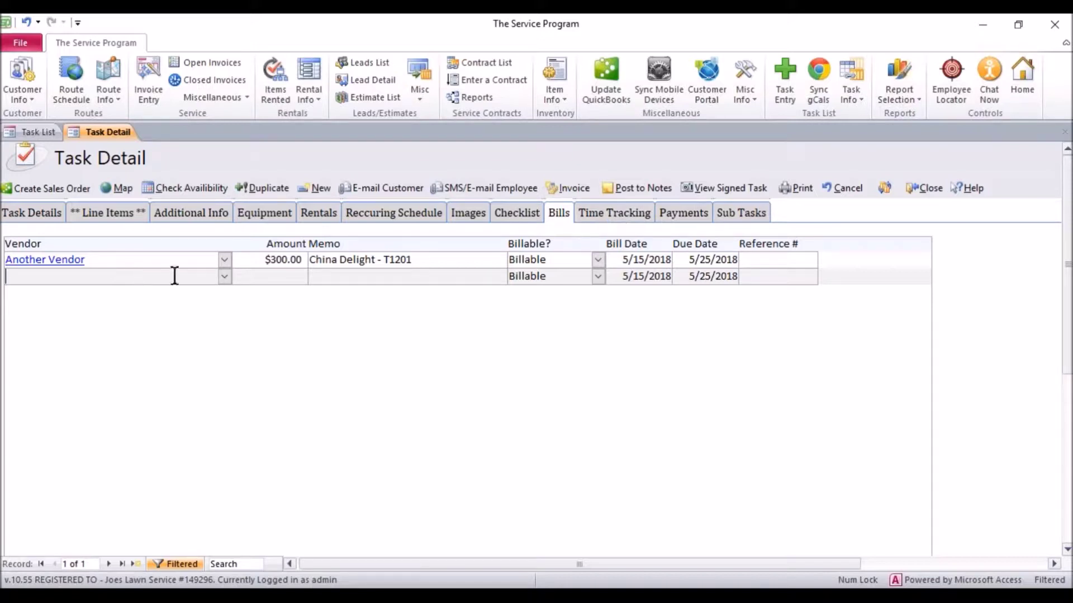
click(226, 278)
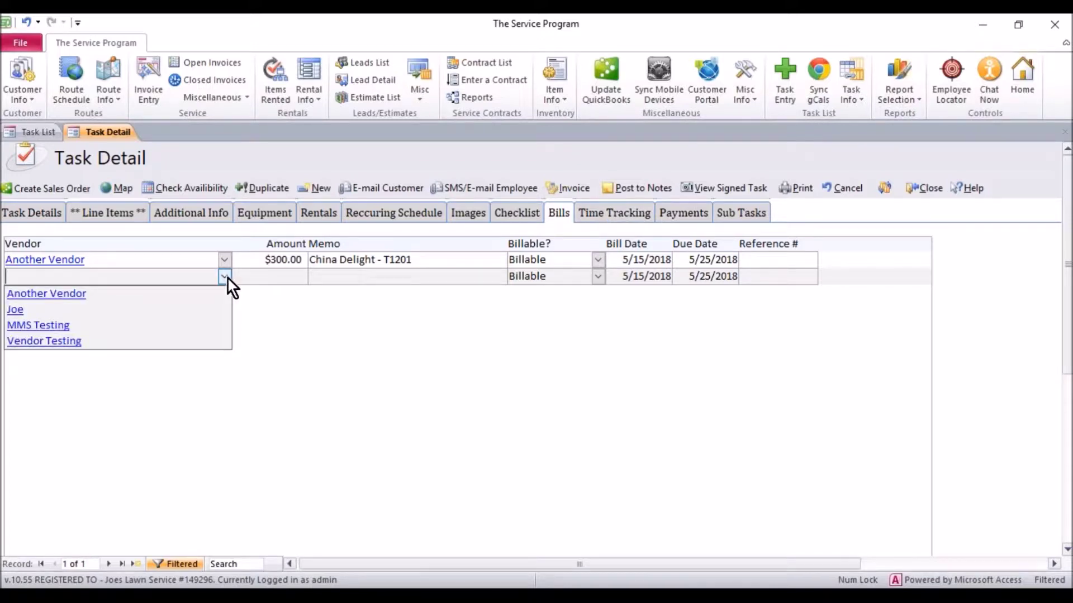
click(226, 278)
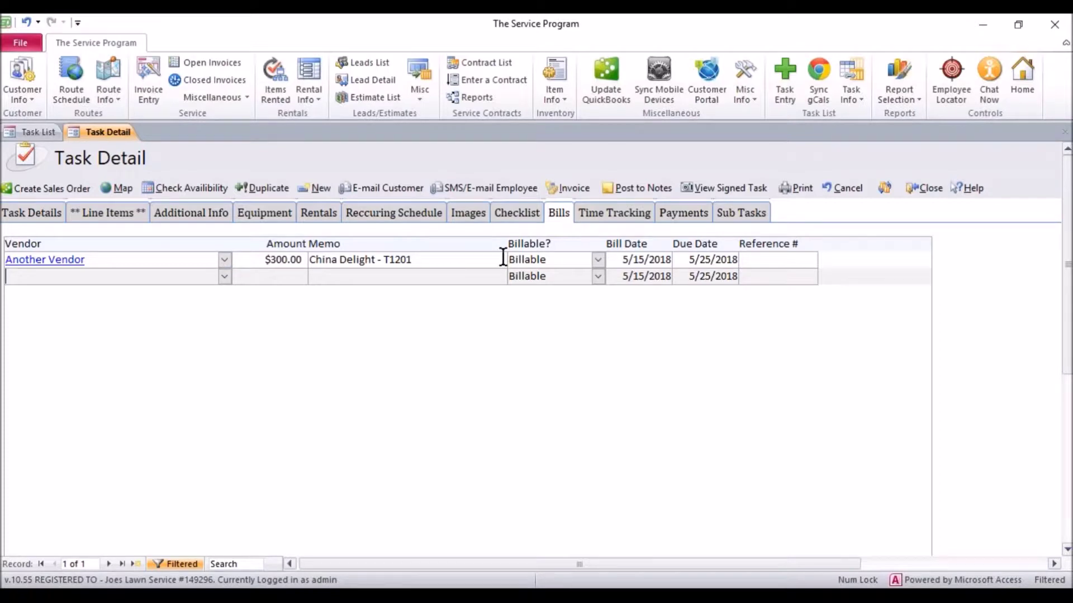
Step: Add a time tracking entry to the China Delight task for the listed employee and mark it Billable
click(604, 215)
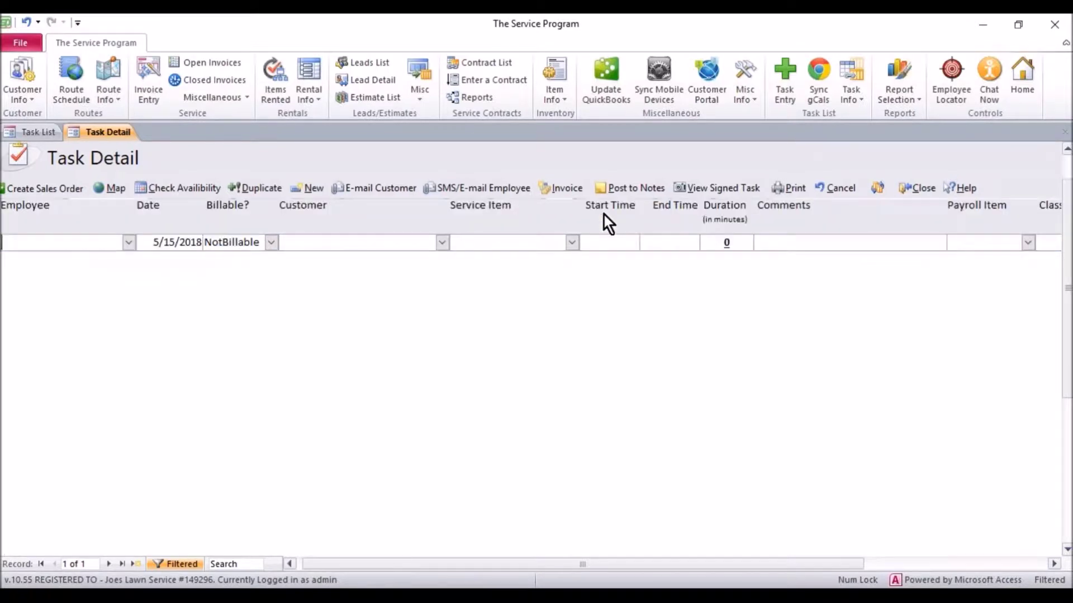
drag(1066, 306, 1067, 281)
click(129, 281)
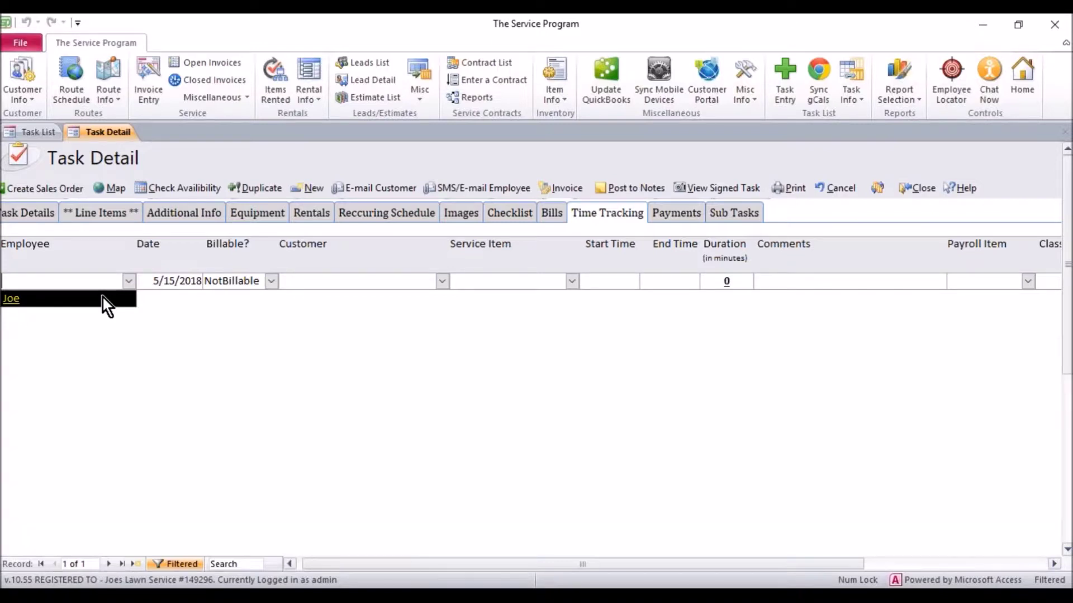
click(103, 297)
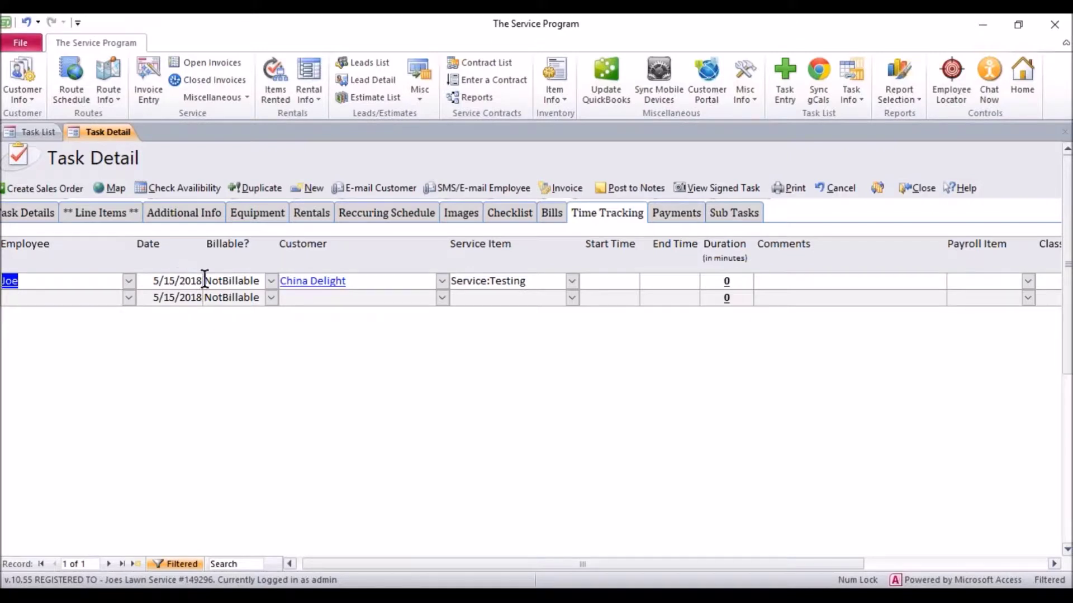
click(271, 280)
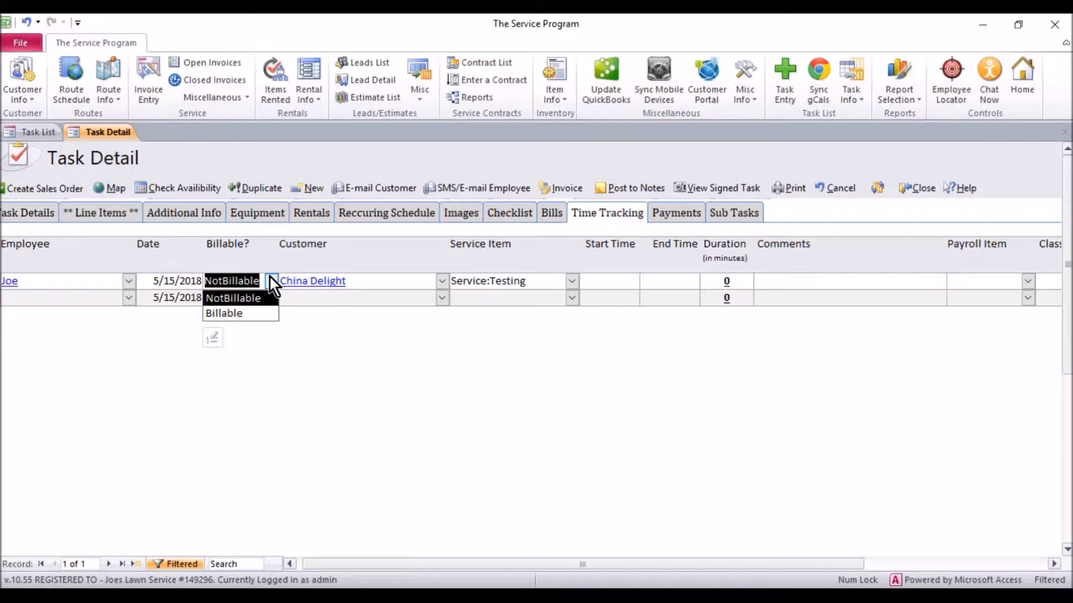
click(269, 316)
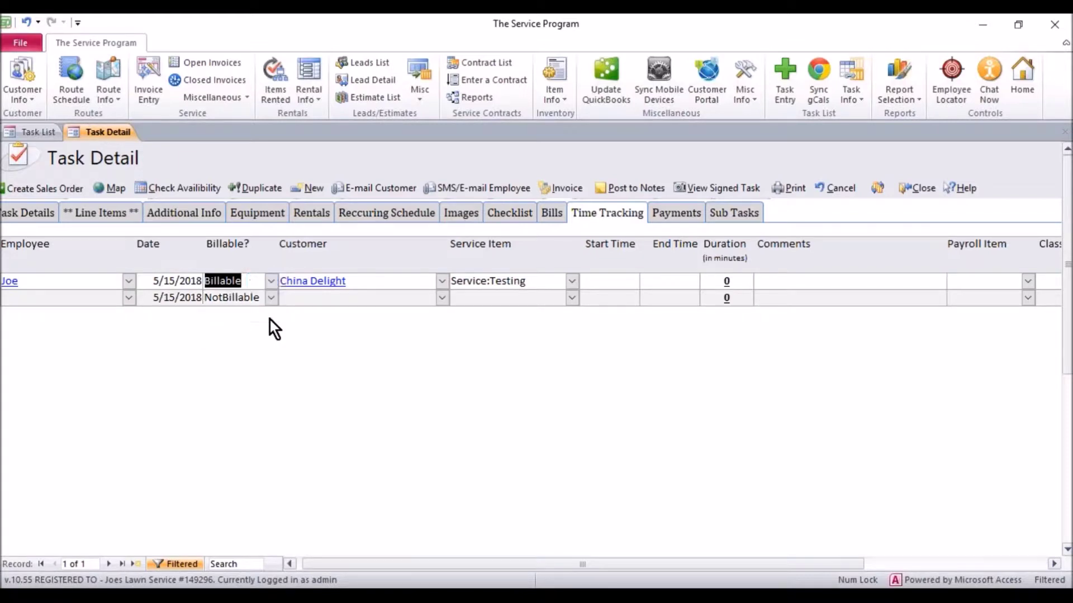
click(251, 278)
Step: Review the time entry's customer and service item choices, keeping China Delight and Service:Testing
drag(358, 283, 276, 282)
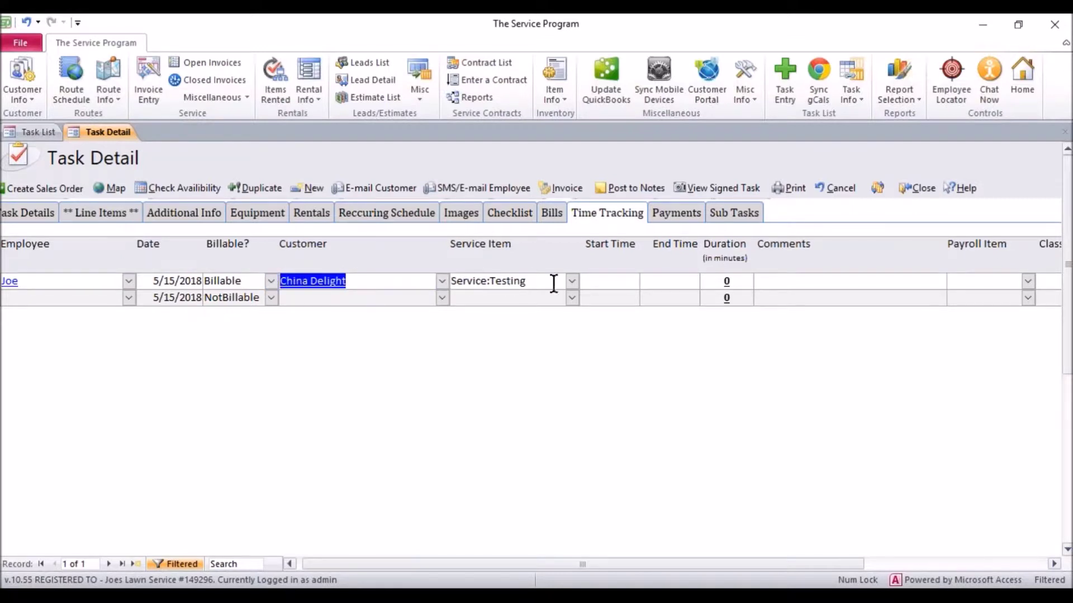
click(531, 281)
drag(529, 281, 448, 288)
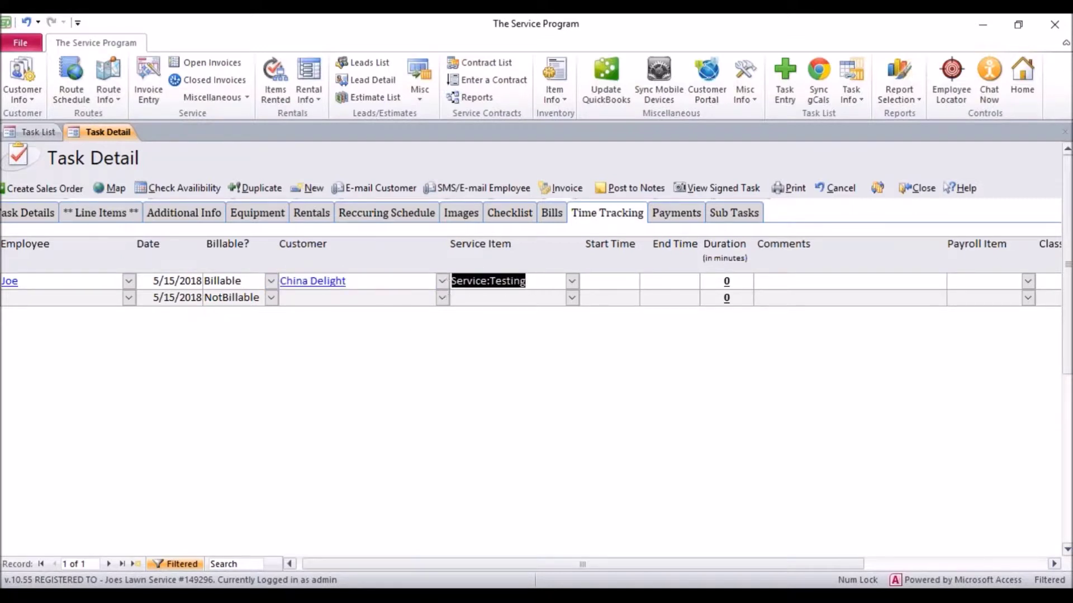
click(572, 281)
click(572, 283)
Step: Set the time entry's start time to 9:00 AM and end time to 10:30 AM, with a duration of 90 minutes
click(610, 285)
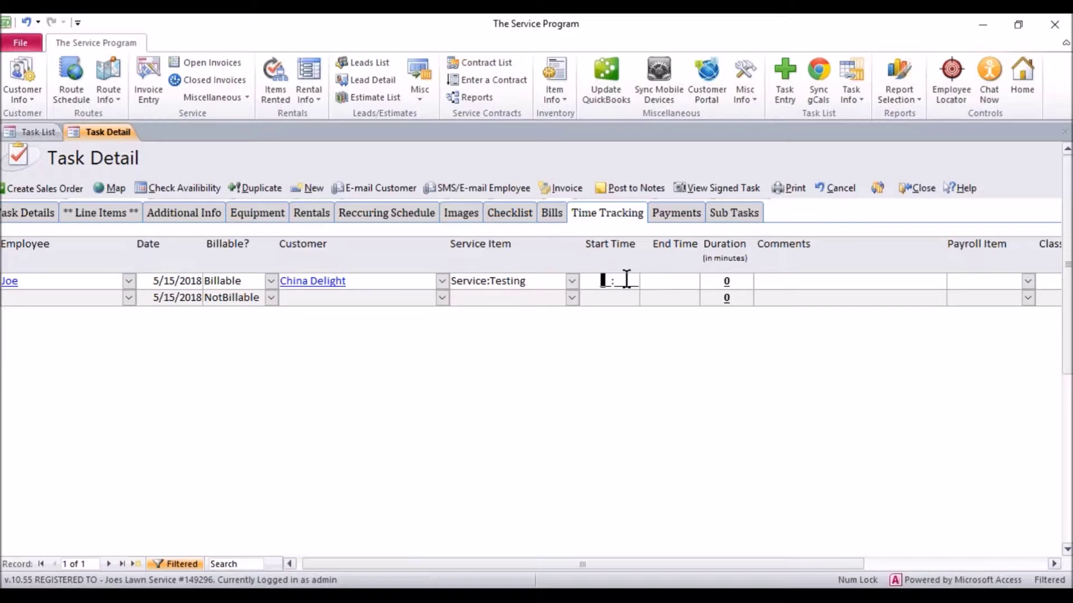
text(0900am)
click(660, 281)
text(10:30am)
key(Tab)
text(90)
Step: Enter the comment "this is only a test" on the time entry and set its payroll item to Hourly
click(782, 279)
text(thi)
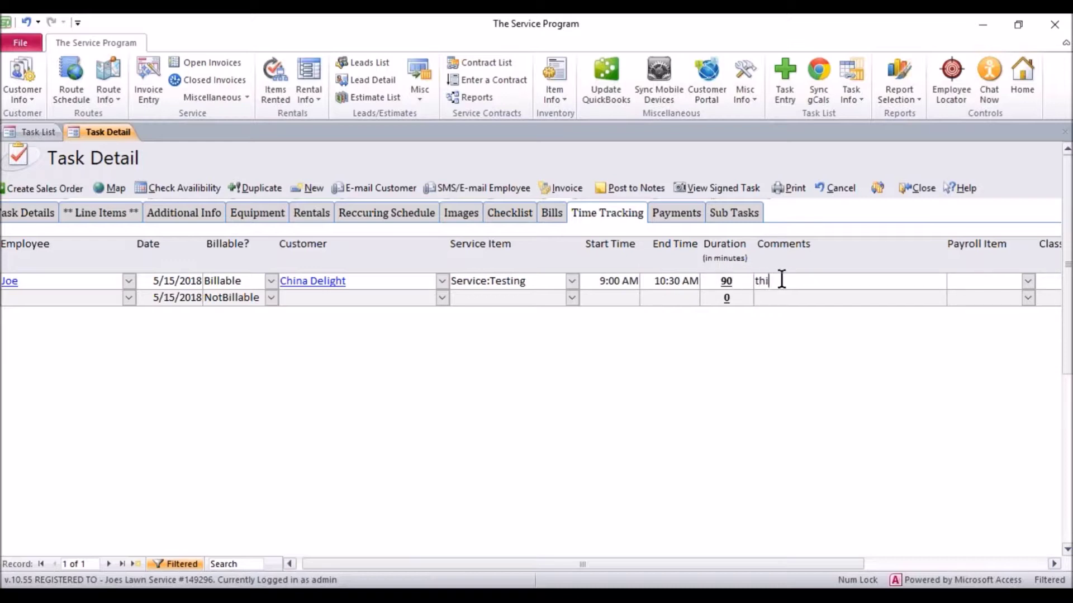
text(s is only a test)
drag(701, 565, 872, 581)
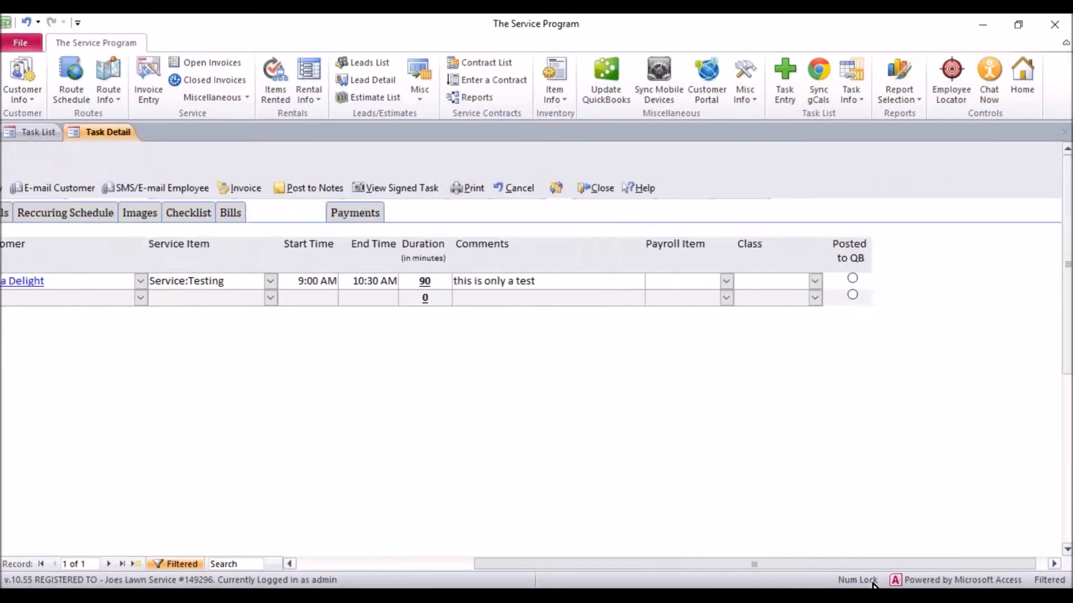
click(703, 281)
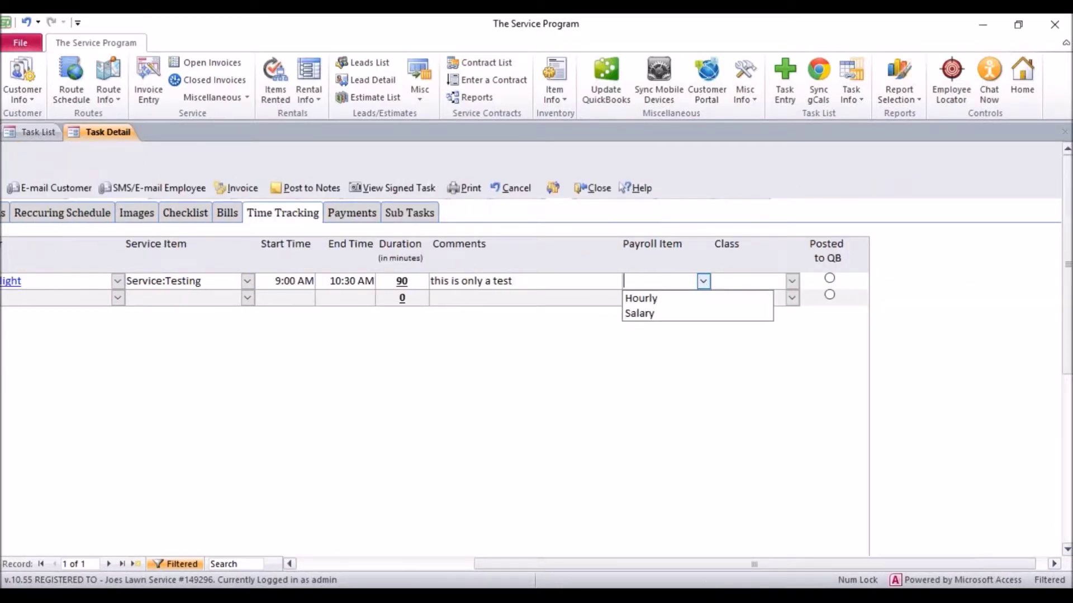
click(672, 301)
drag(720, 565, 475, 568)
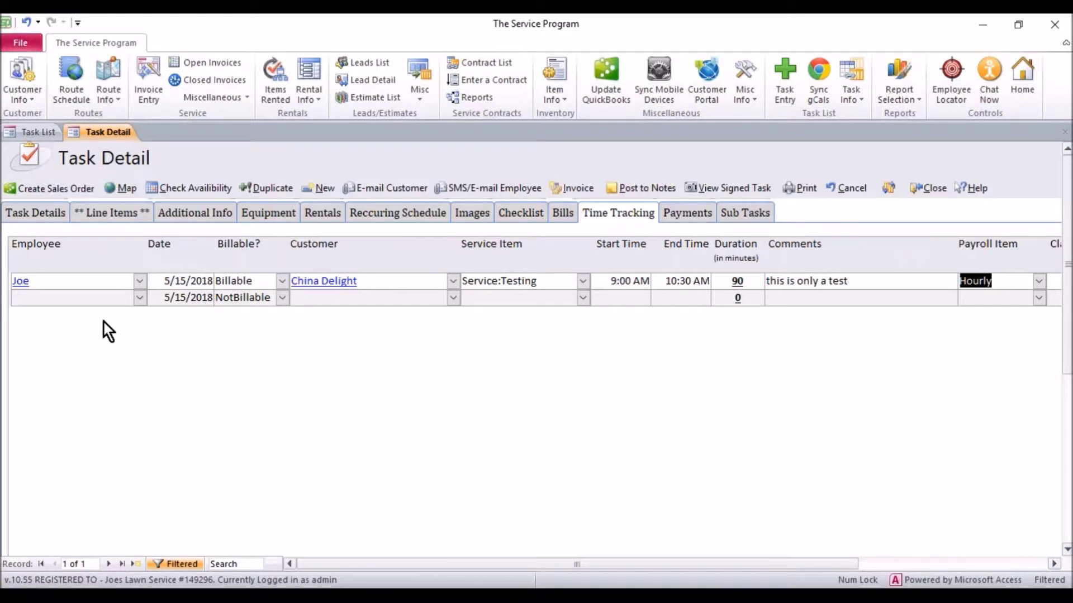
Step: View the employee choices for a second time entry row and leave the row empty
click(113, 299)
click(139, 298)
click(140, 298)
Step: Review the China Delight task's bills, line items and general details
click(565, 221)
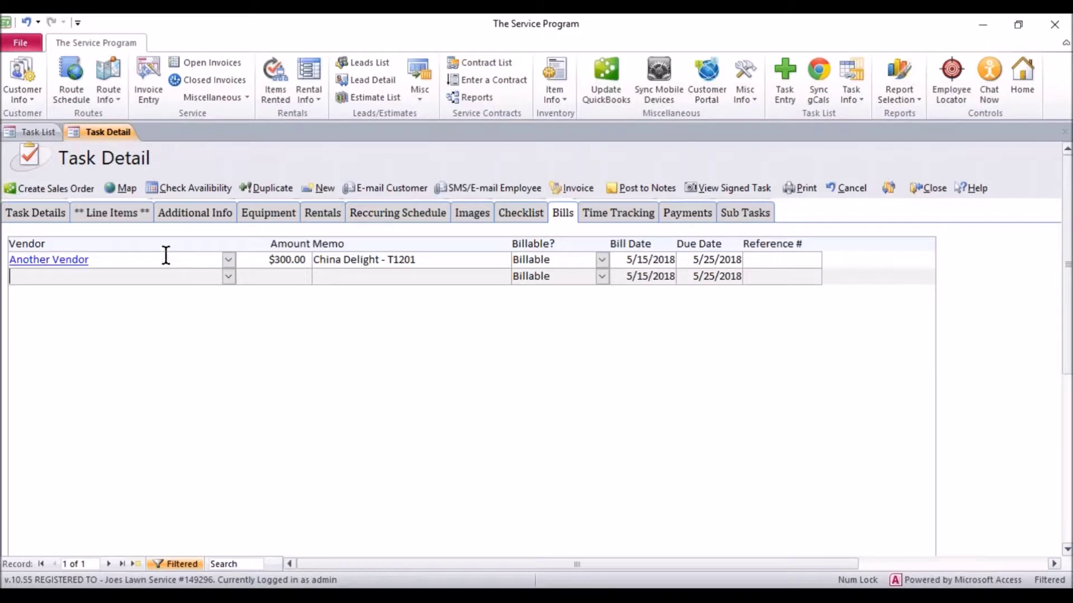
click(117, 219)
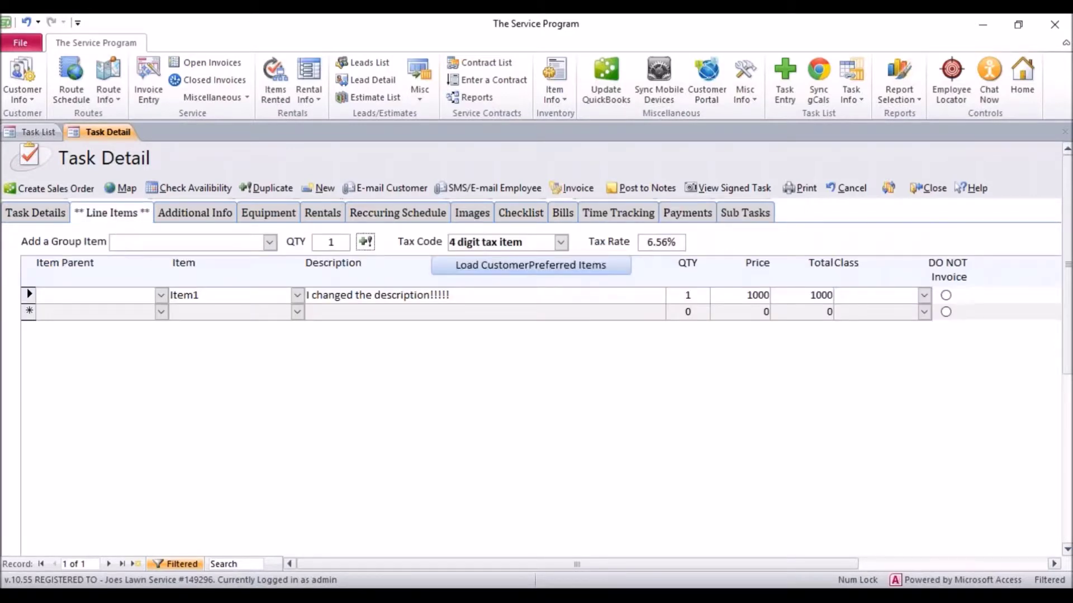
click(29, 213)
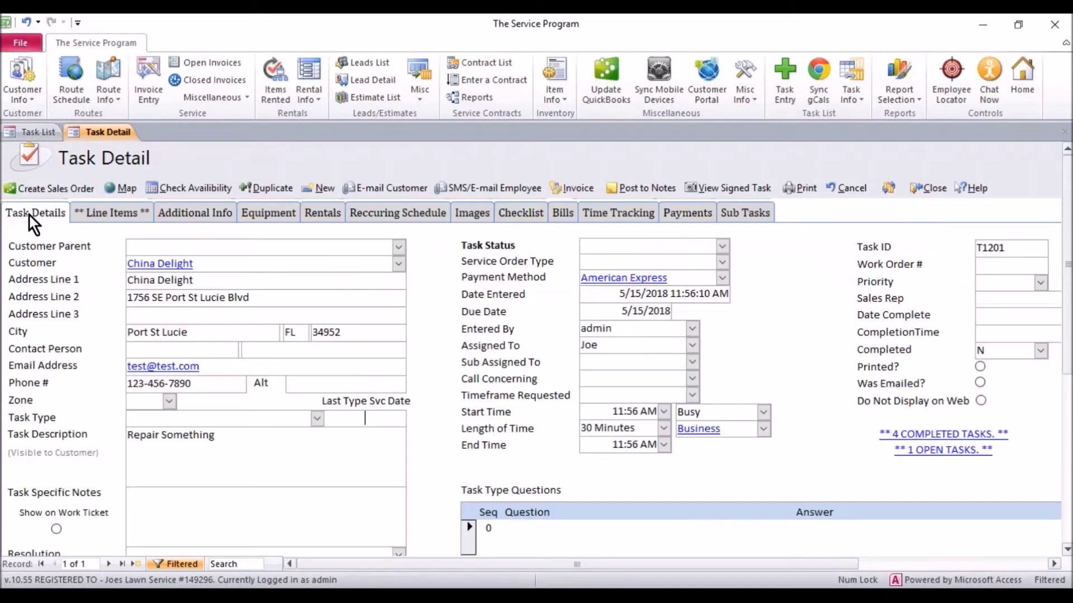
Step: Close the task and open the China Delight time entry from the employee time tracking list
click(932, 191)
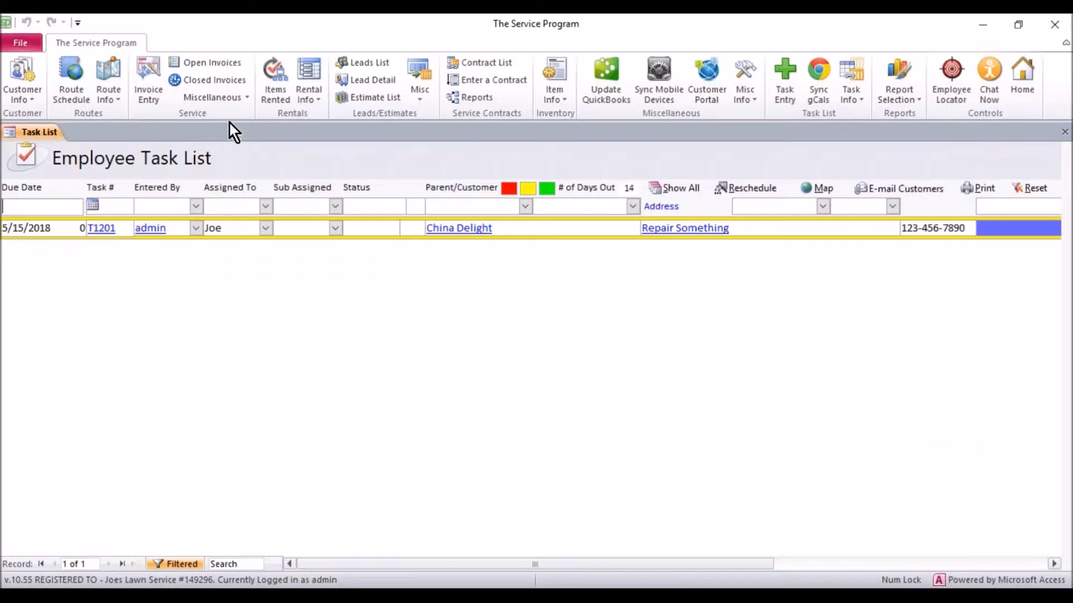
click(247, 97)
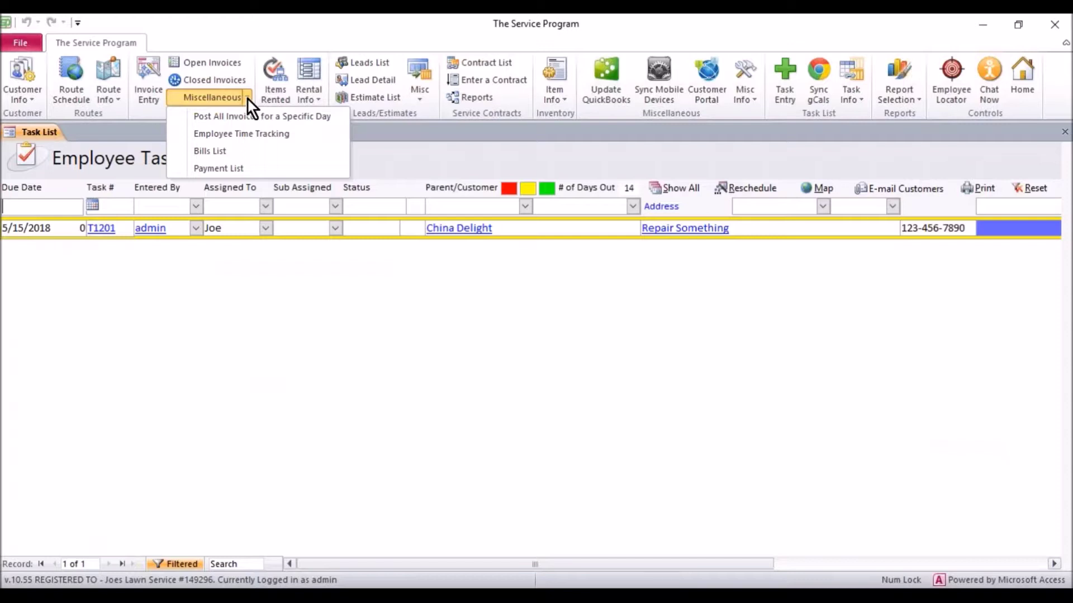
click(259, 134)
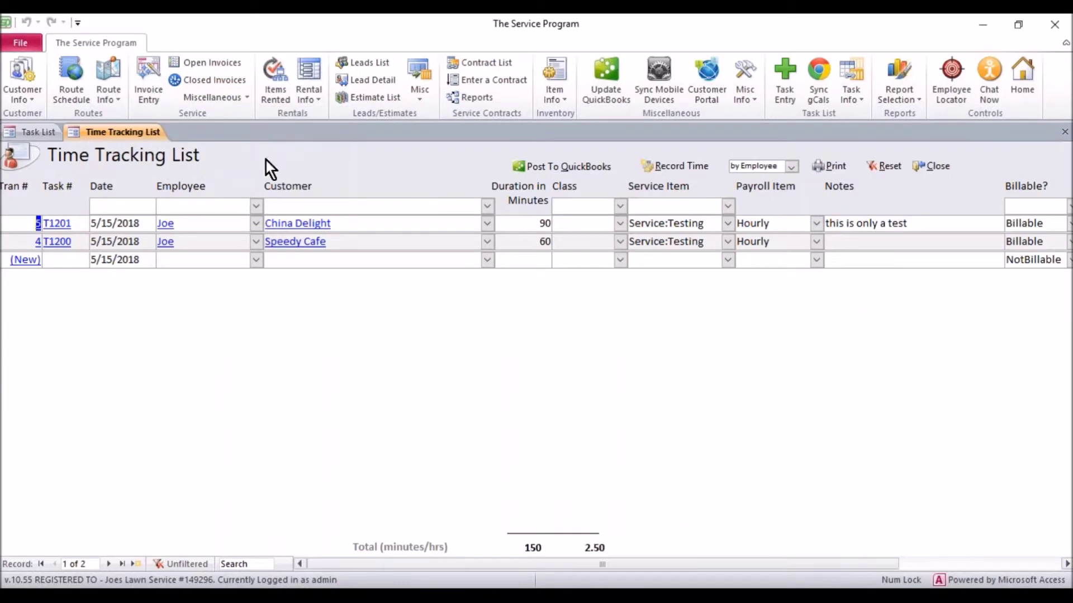
drag(338, 223, 136, 225)
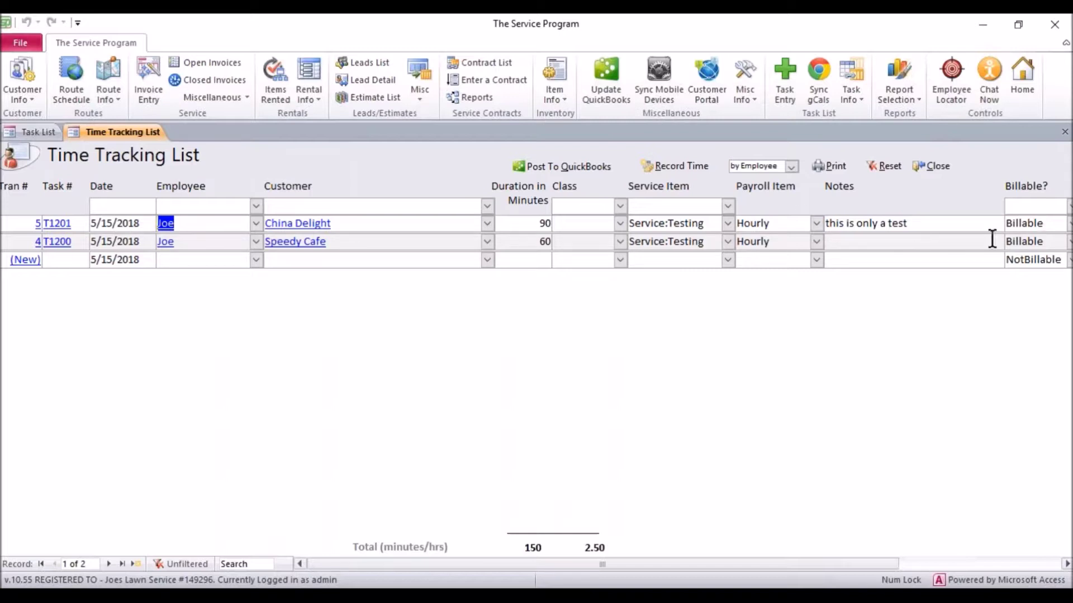
double_click(30, 222)
double_click(24, 222)
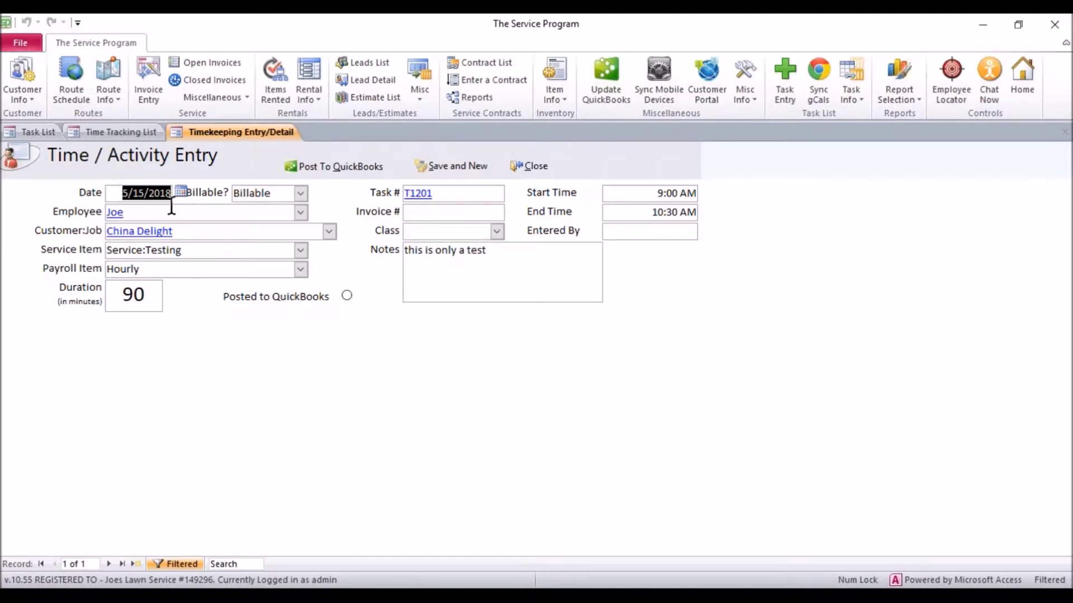
Step: Keep the time entry Billable, post it to QuickBooks and close it
click(301, 194)
click(301, 196)
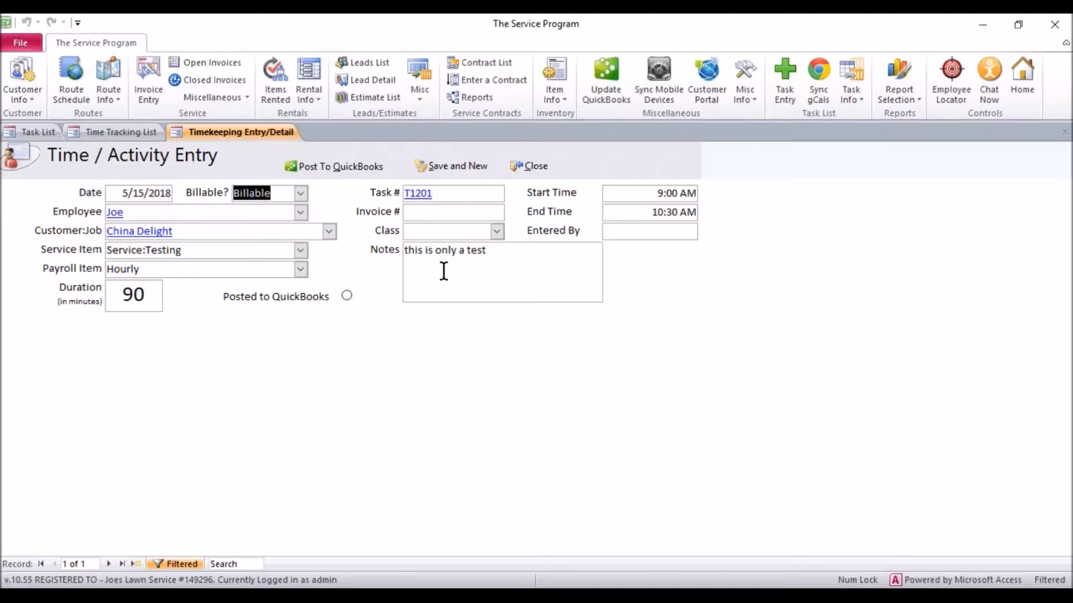
key(alt+q)
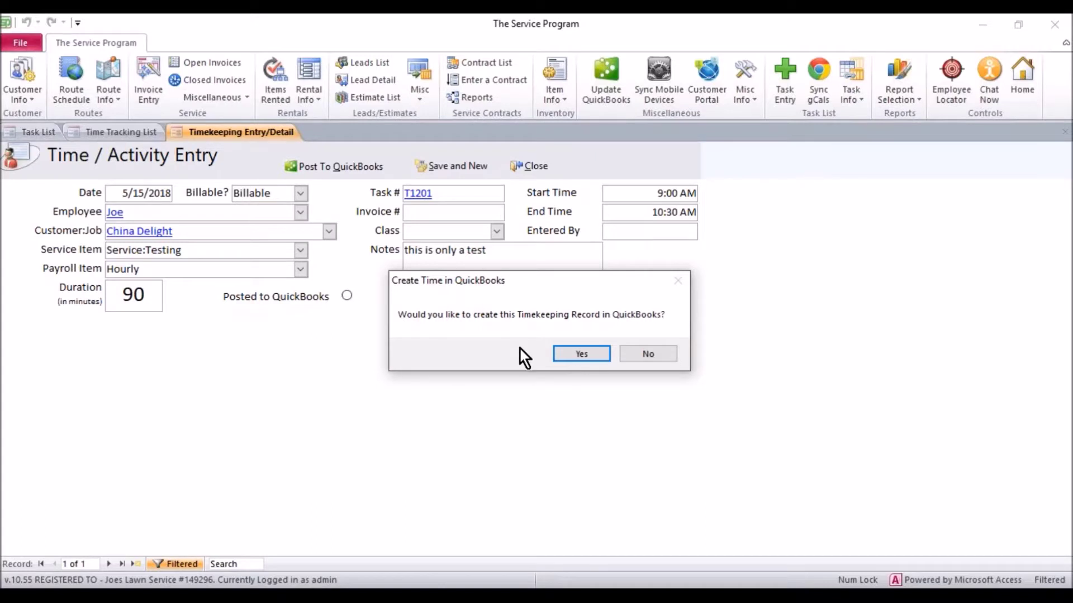
click(581, 354)
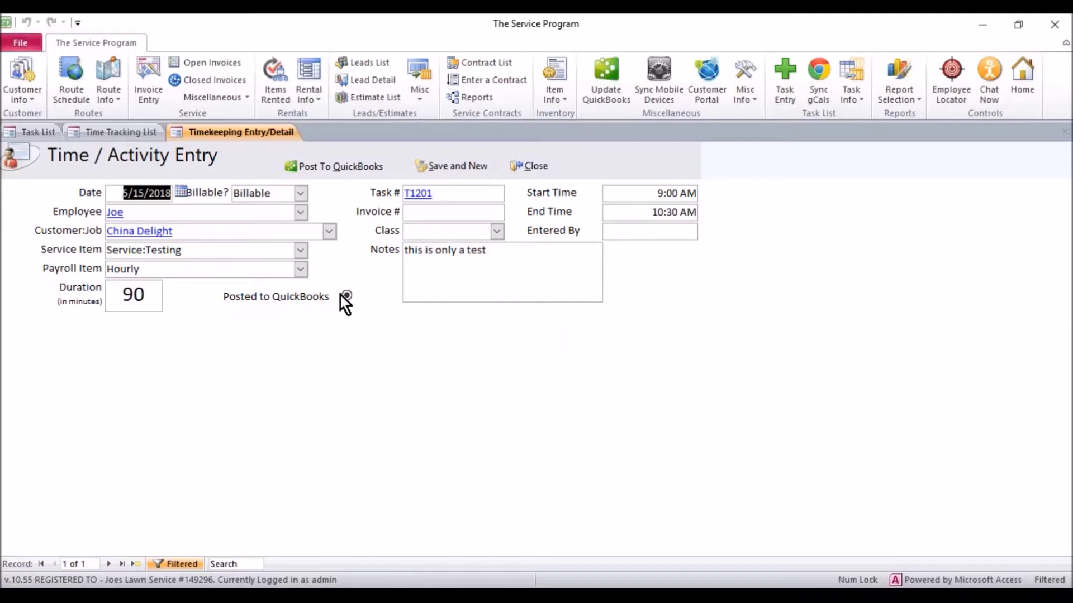
click(545, 169)
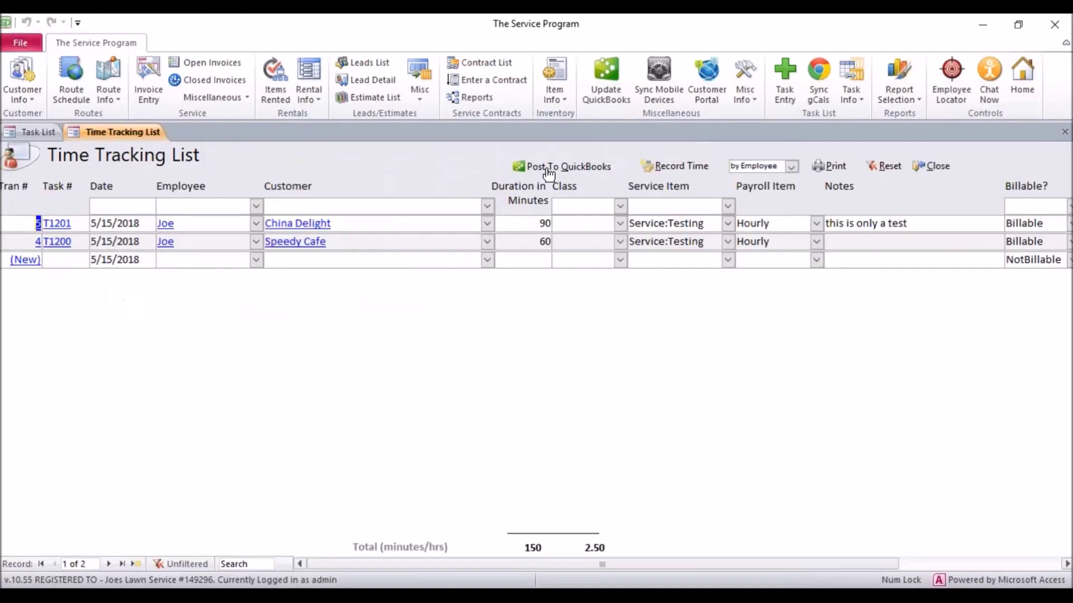
Step: Close the time tracking list and open the China Delight bill from the bills list
click(927, 166)
click(249, 99)
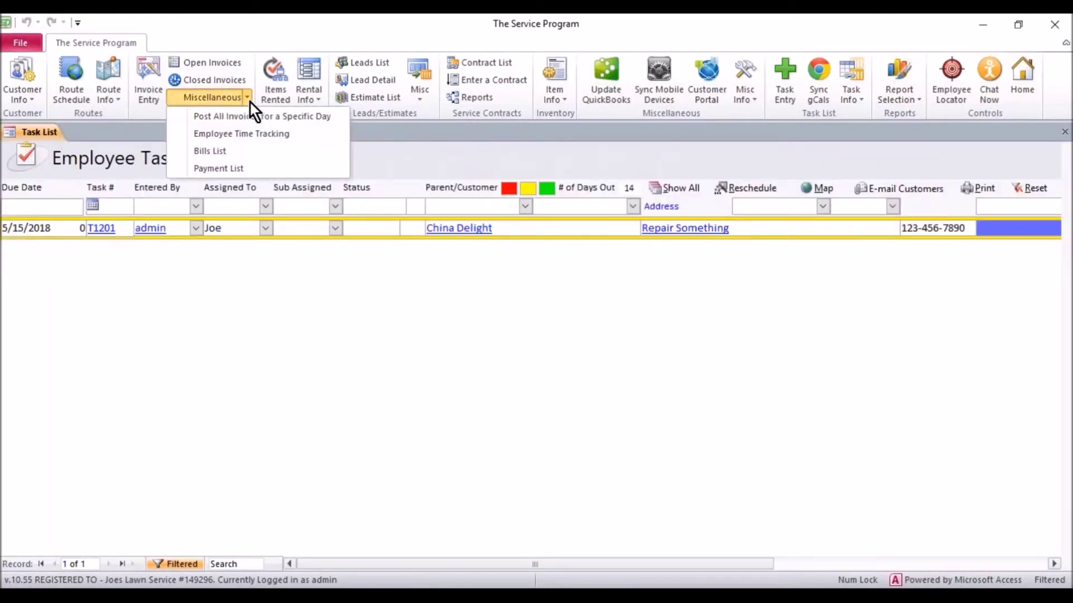
click(246, 151)
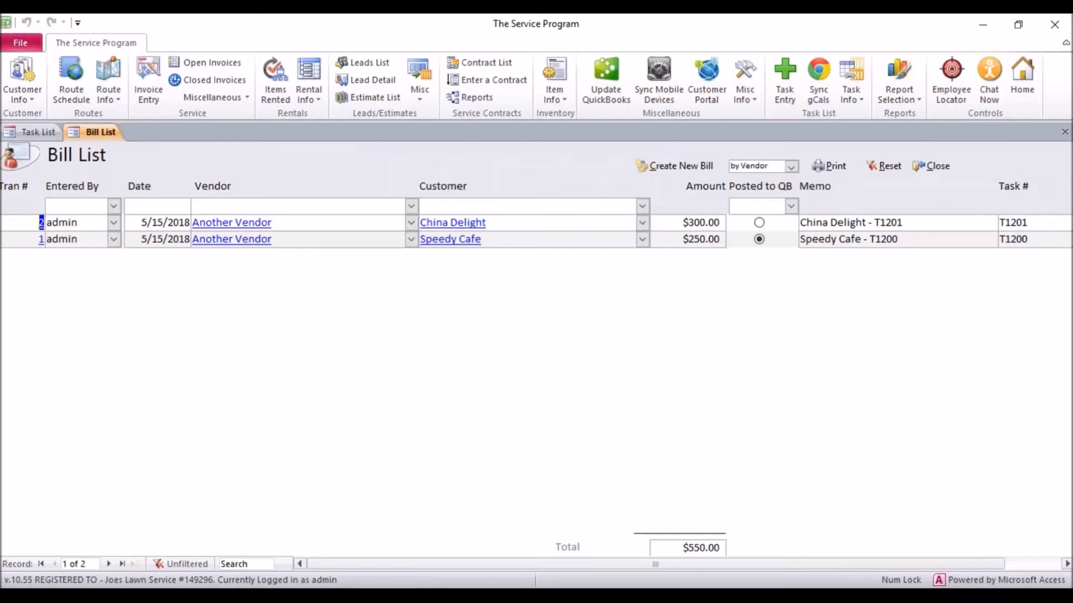
click(659, 220)
drag(518, 223, 434, 231)
drag(300, 223, 146, 211)
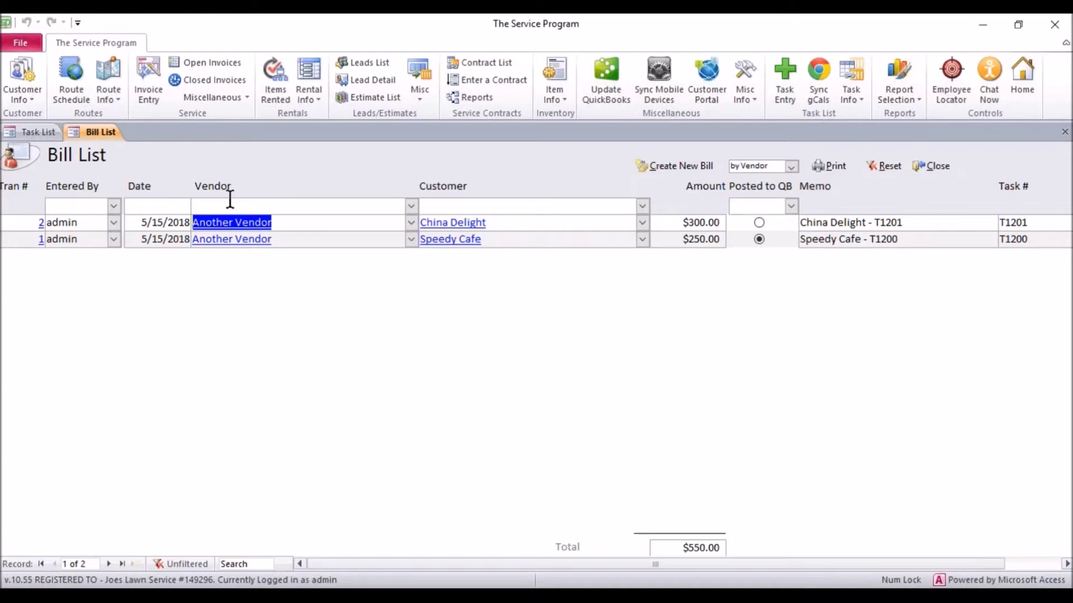
drag(30, 221, 54, 213)
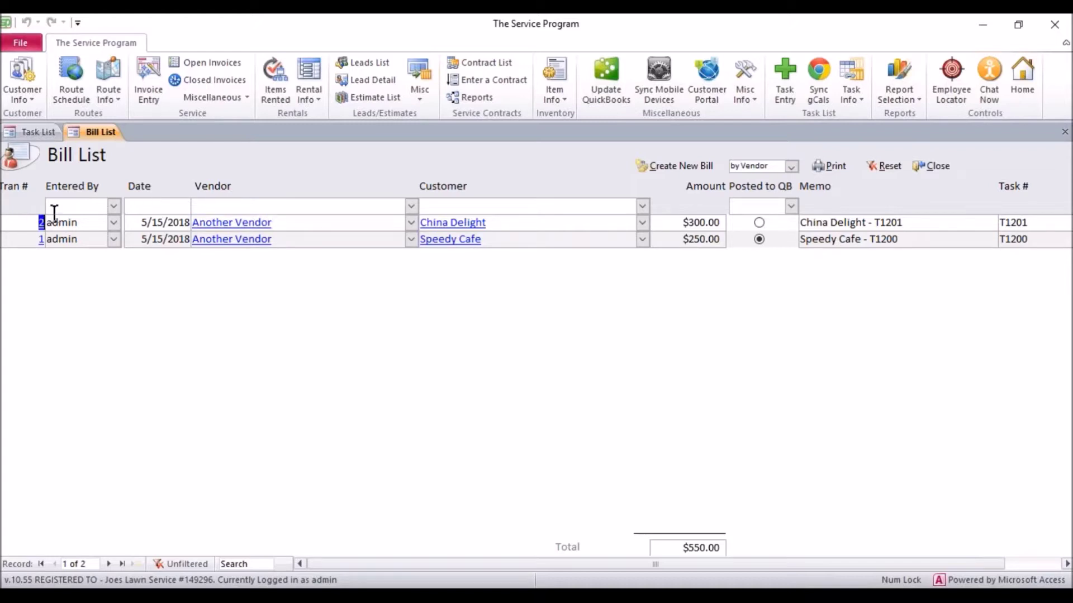
double_click(25, 224)
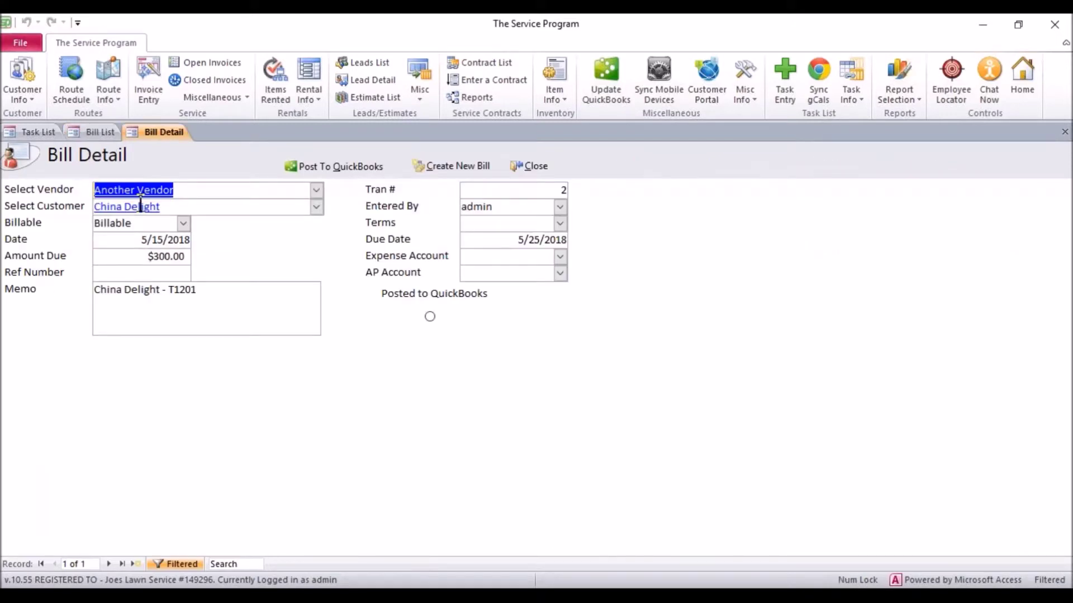
Step: Set the bill's terms to Net 30 and its expense account to Bank Service Charges
click(137, 276)
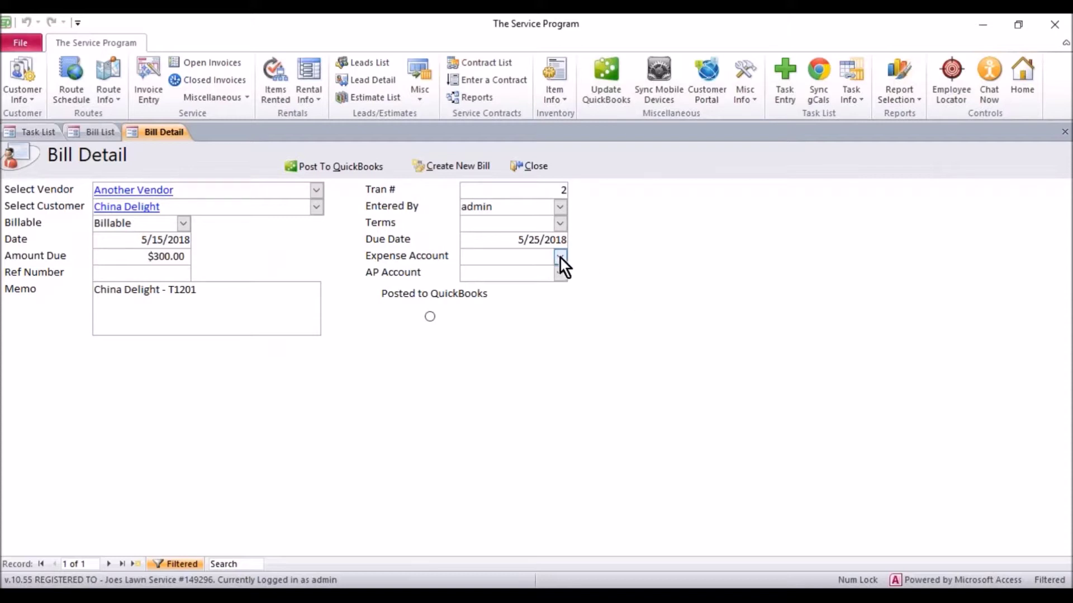
click(559, 223)
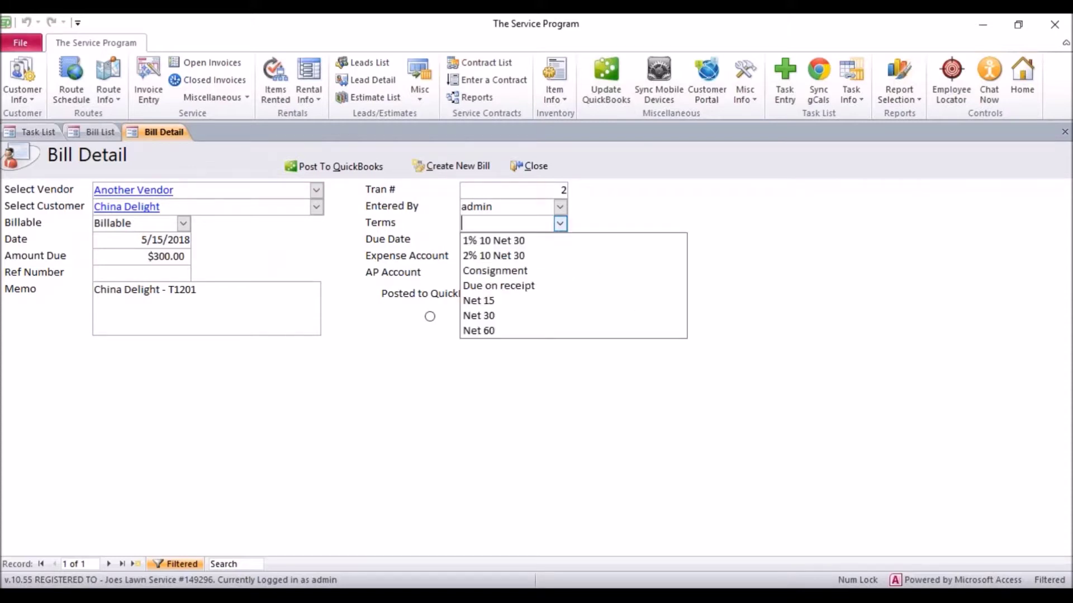
click(505, 315)
click(563, 257)
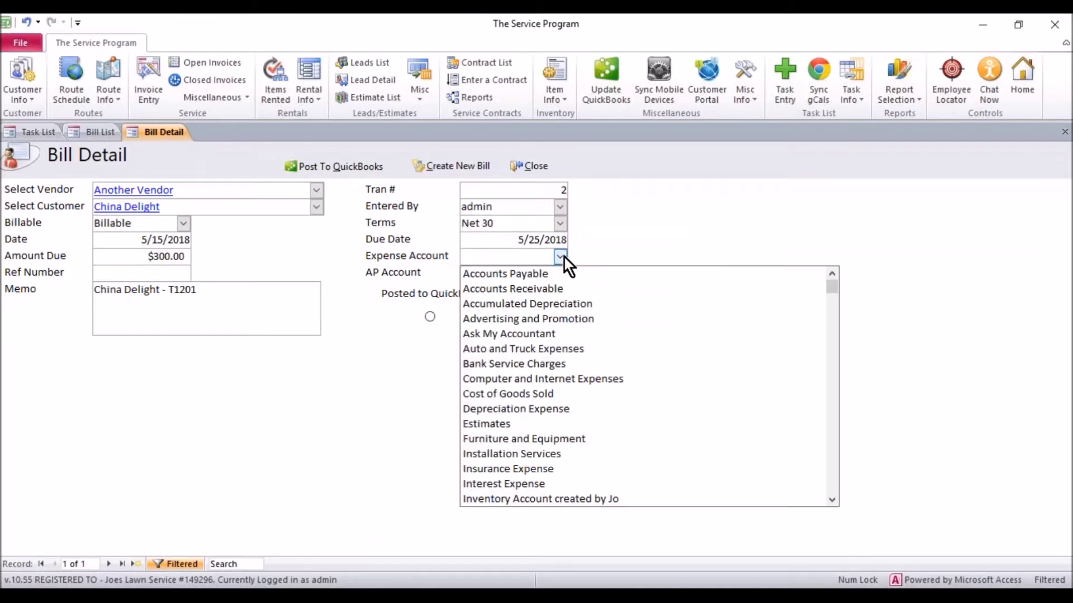
click(563, 257)
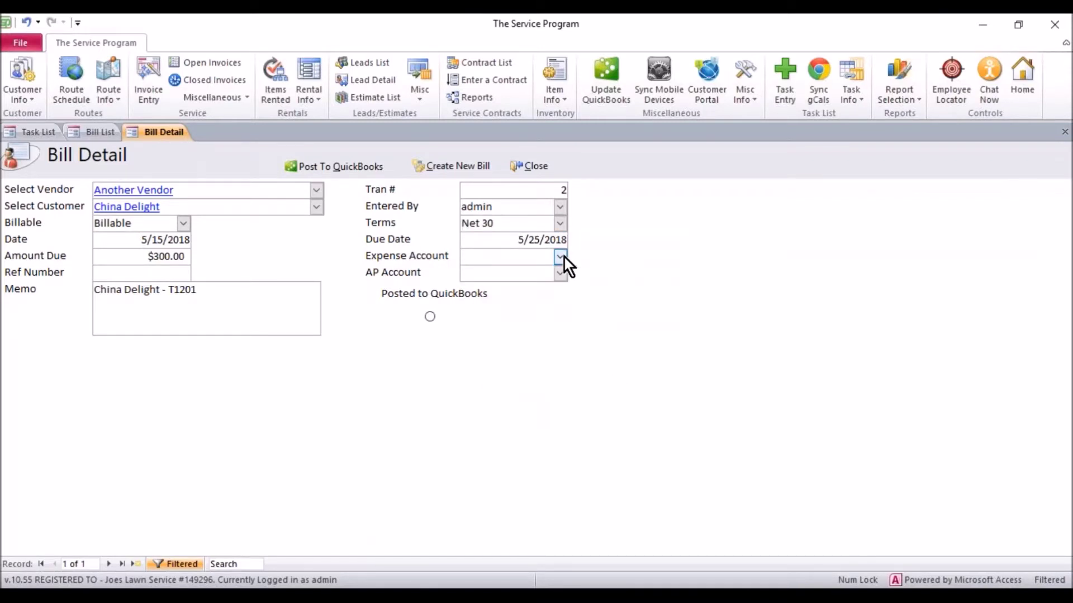
click(562, 257)
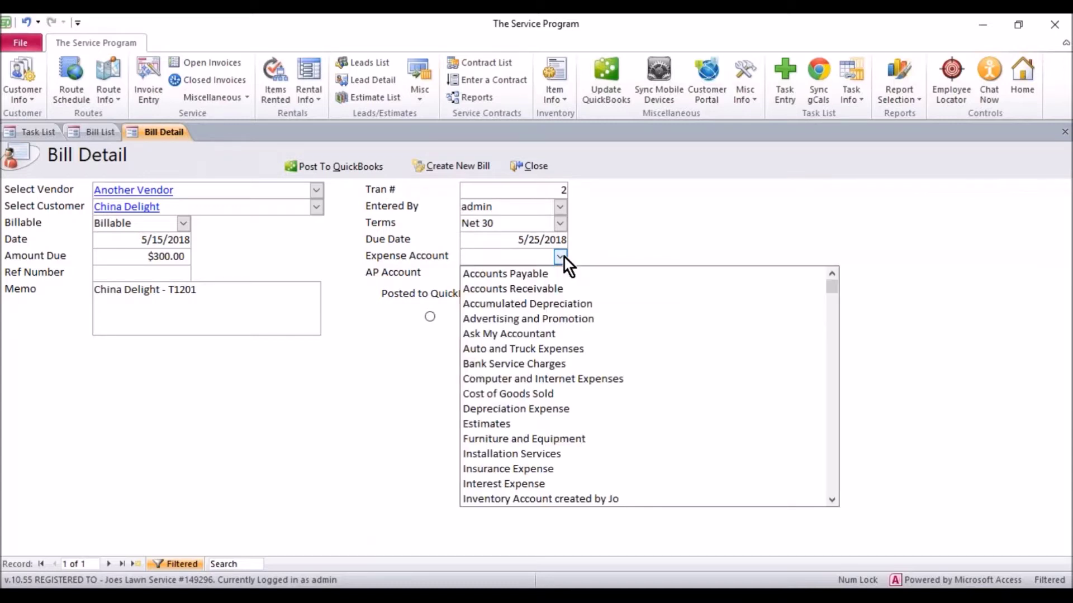
click(548, 365)
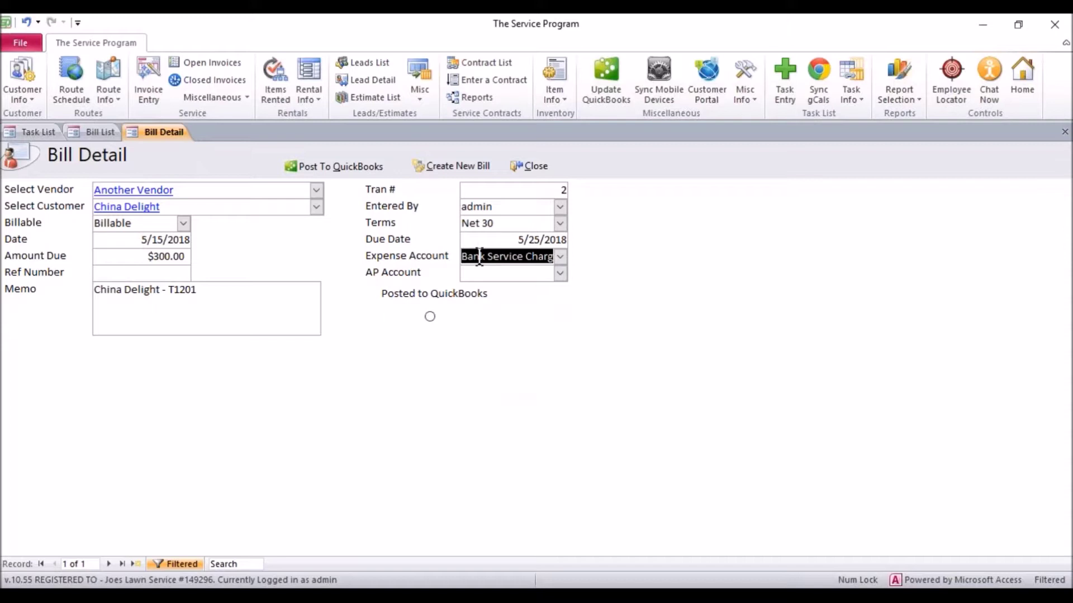
Step: Set the bill's AP account to Accounts Payable, post the bill to QuickBooks and close it
click(559, 273)
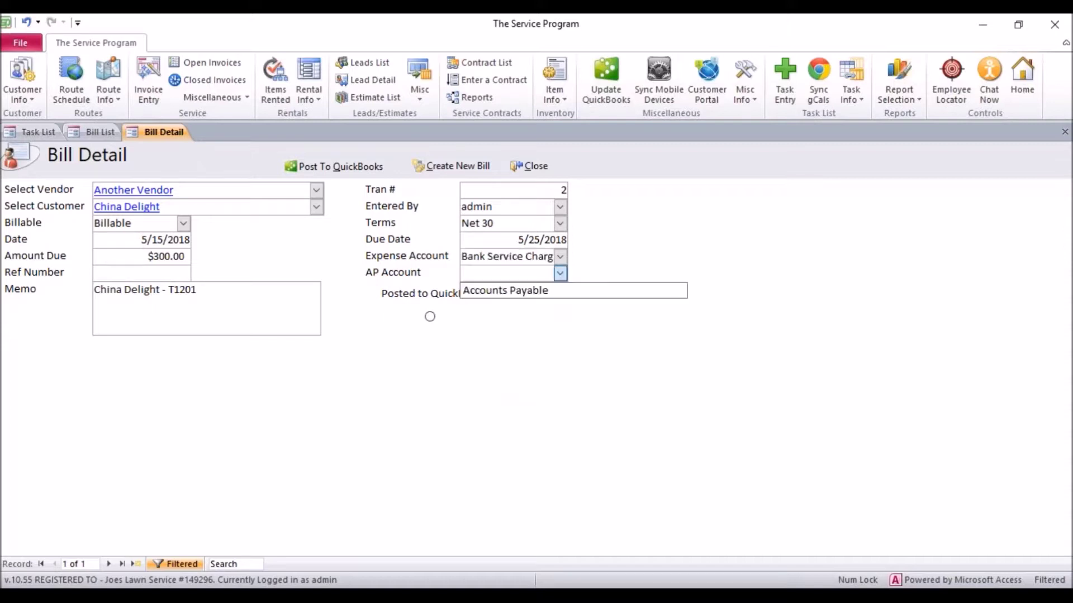
click(553, 290)
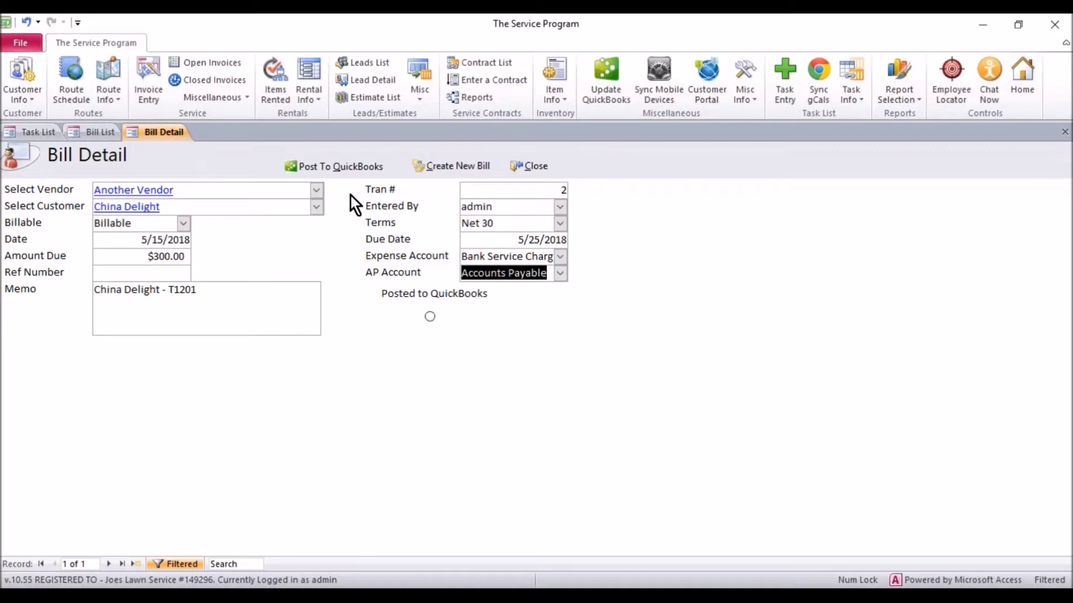
click(335, 170)
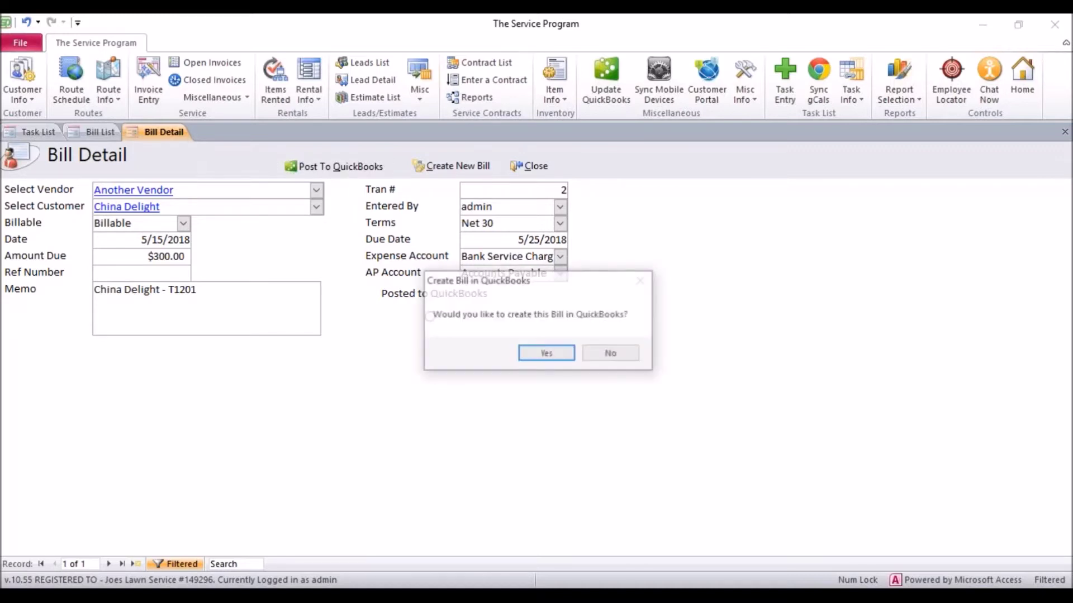
click(541, 353)
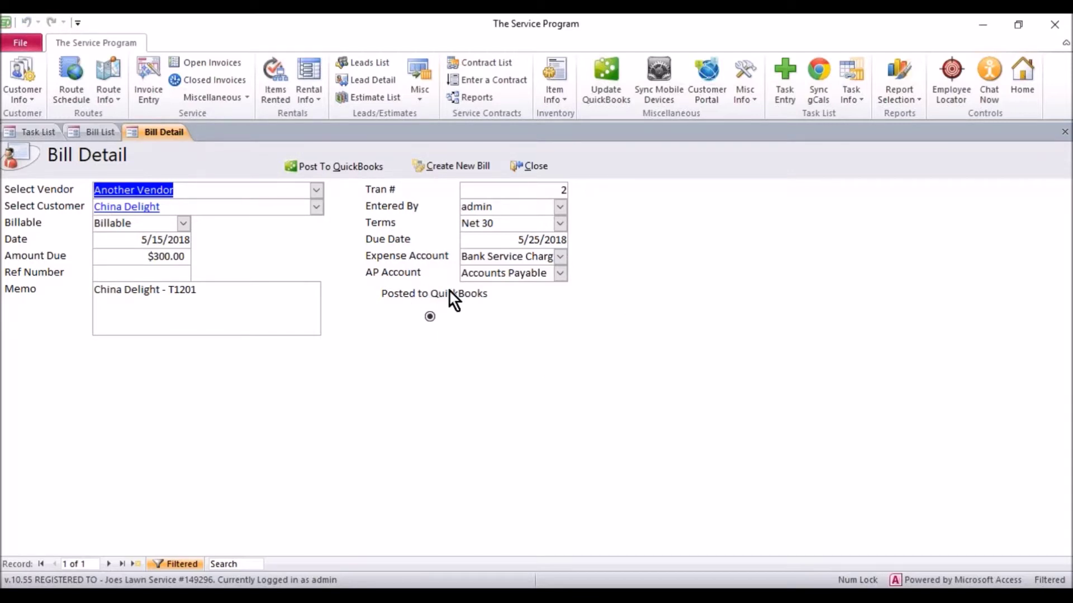
click(531, 168)
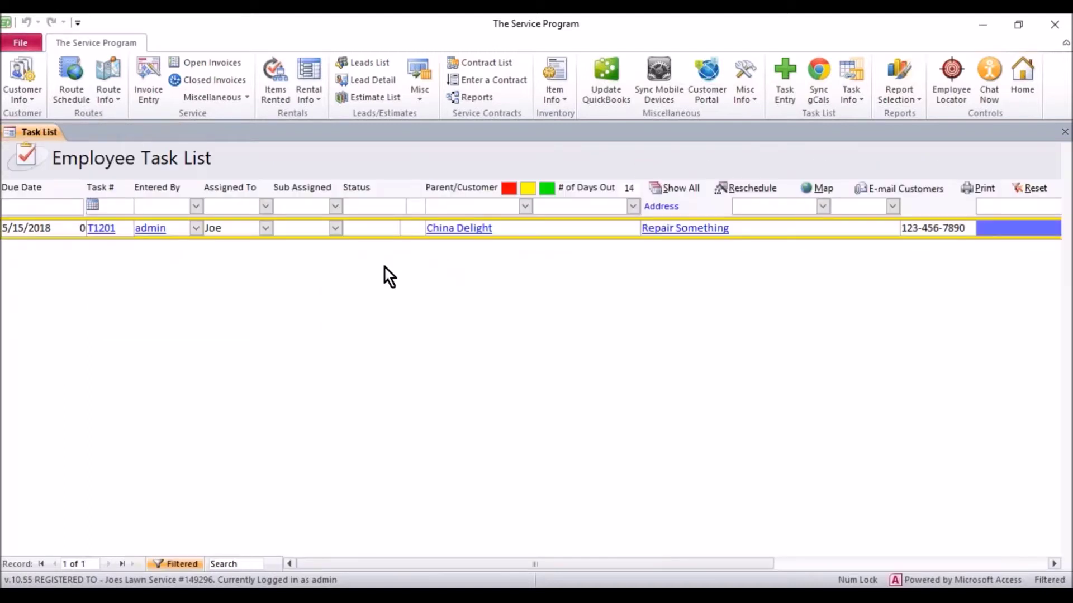
Step: Reopen the China Delight task from the task list and check its line items
double_click(121, 228)
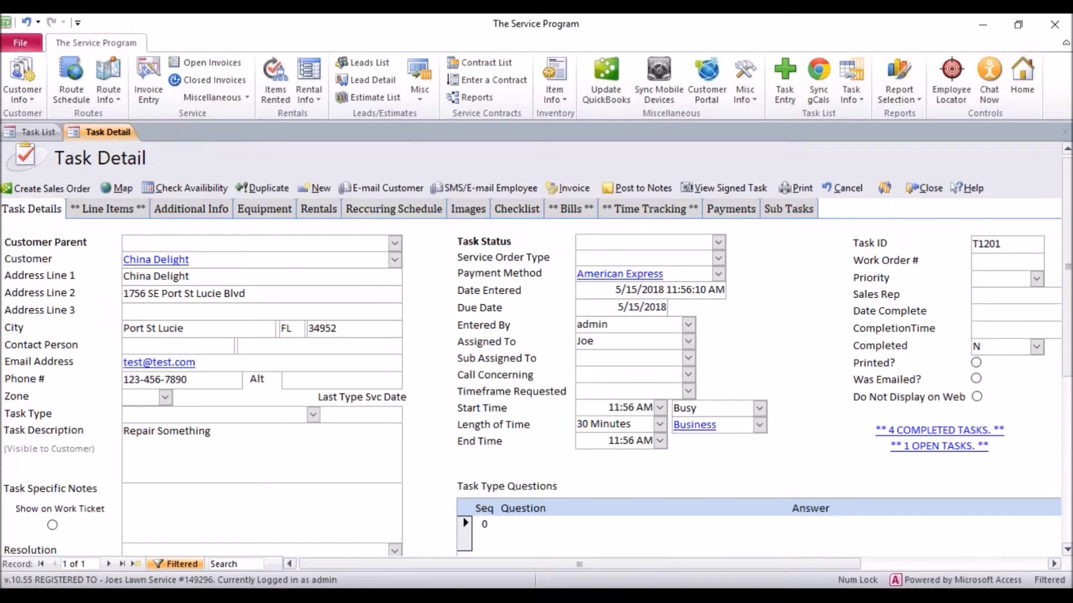
click(111, 206)
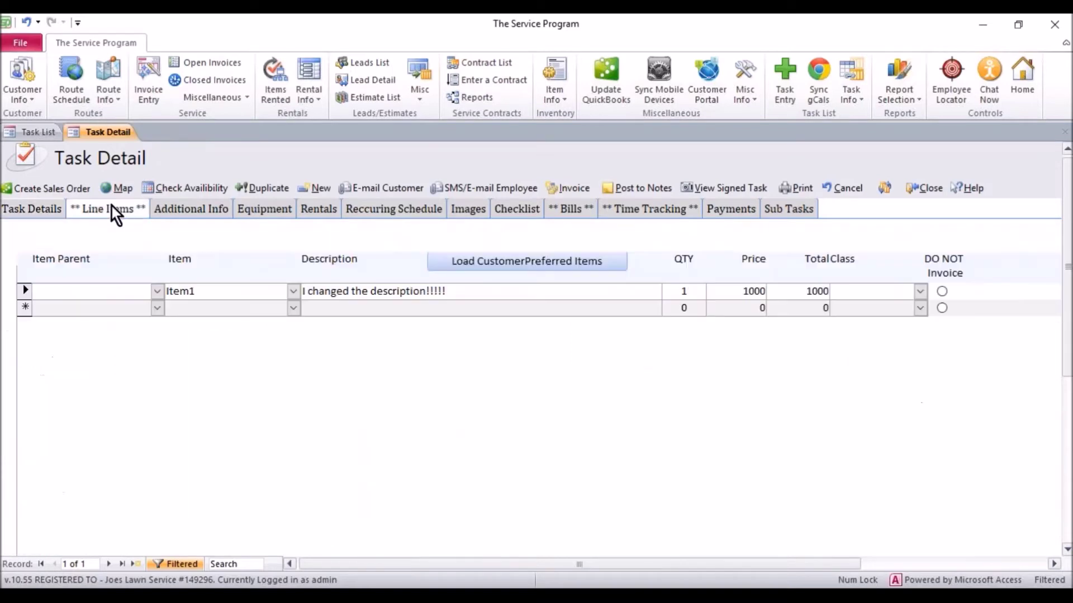
click(32, 210)
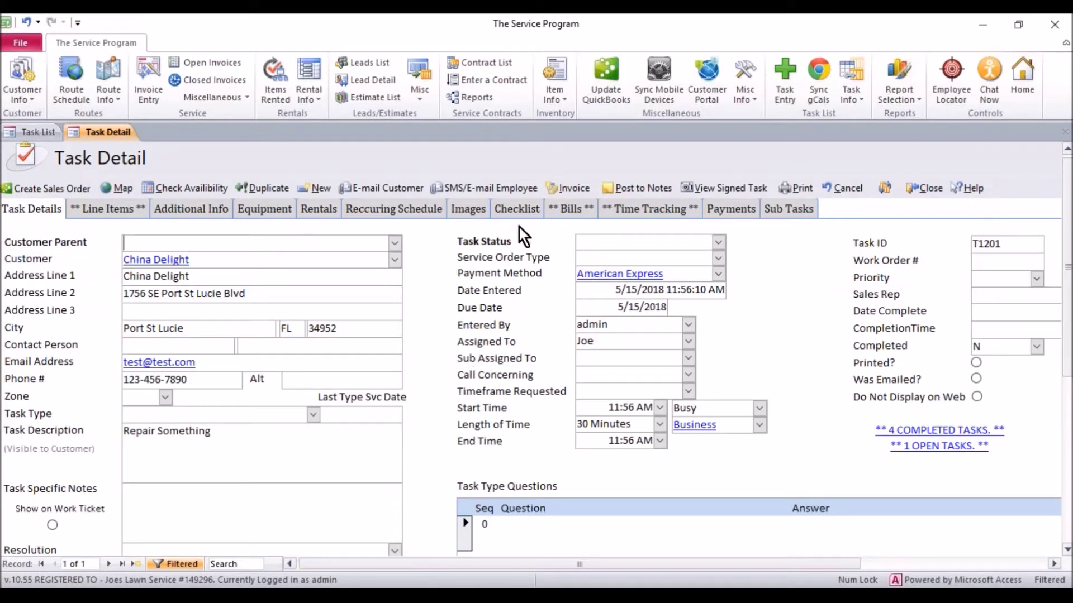
Step: Enter "Job Completed" as the task's resolution
scroll(440, 348, down, 3)
click(214, 500)
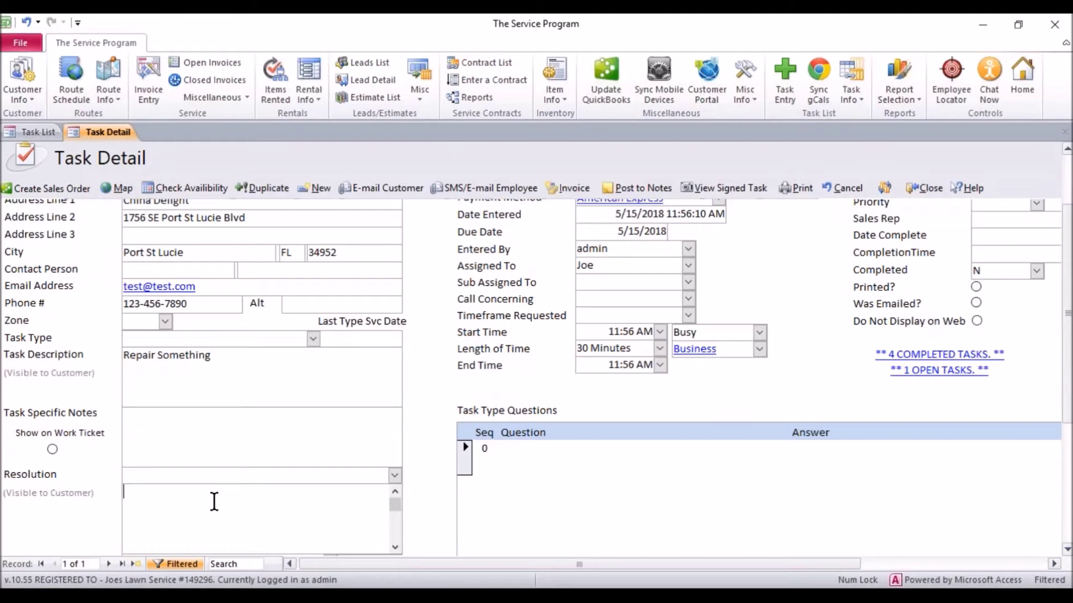
scroll(179, 520, down, 3)
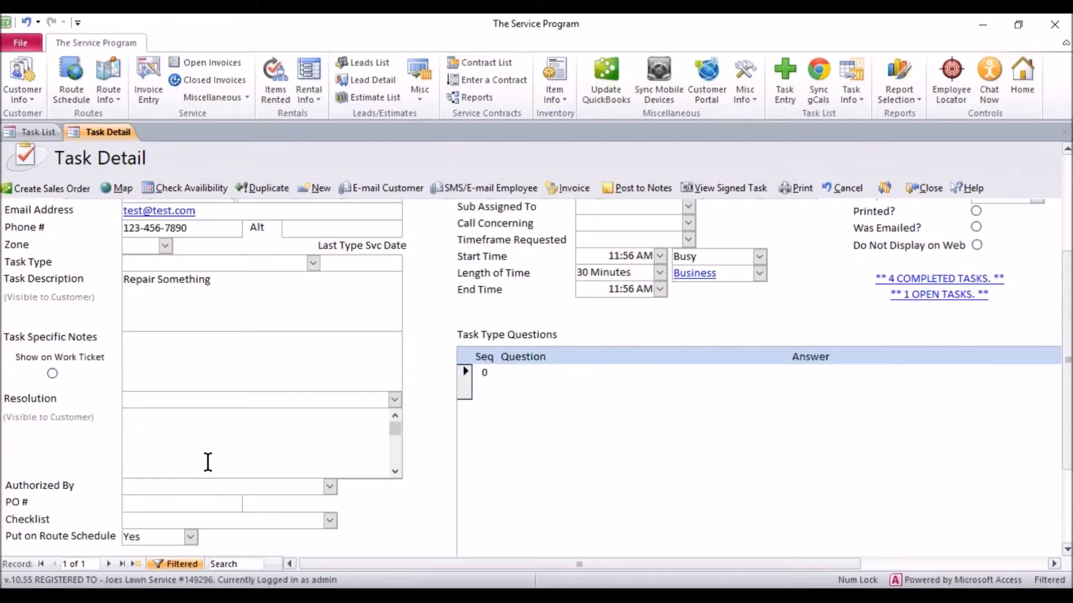
text(Job Completed)
drag(125, 420, 265, 422)
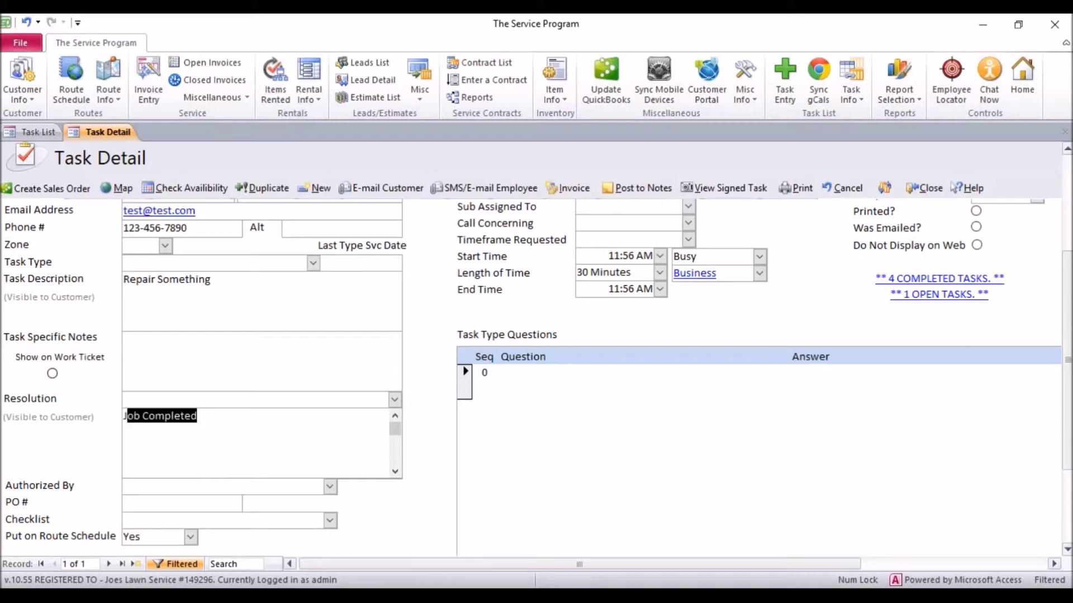
Step: Create an invoice from the China Delight task
scroll(688, 324, up, 3)
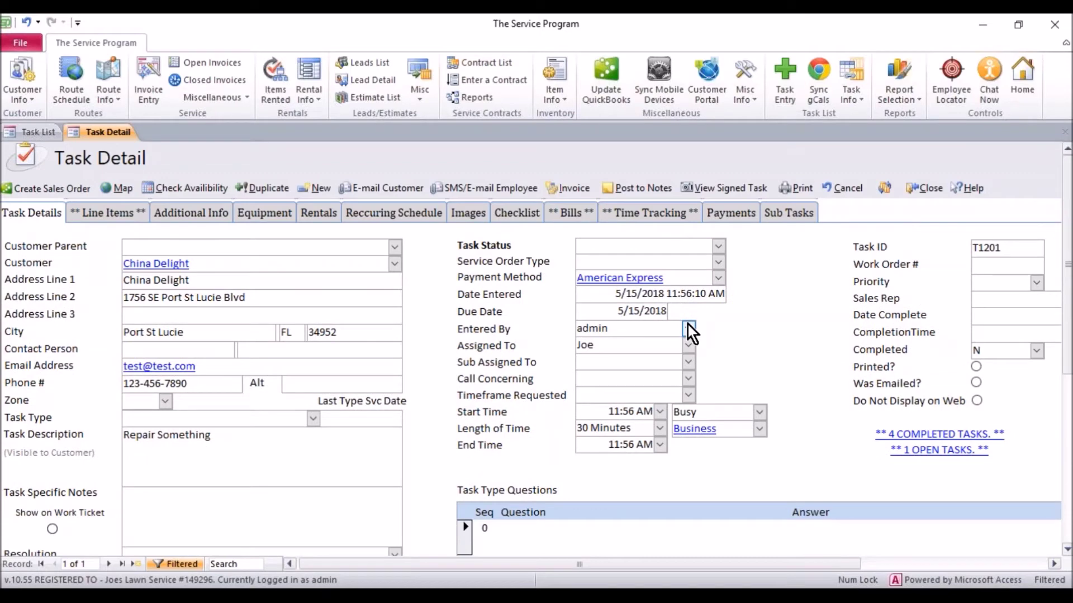
click(573, 190)
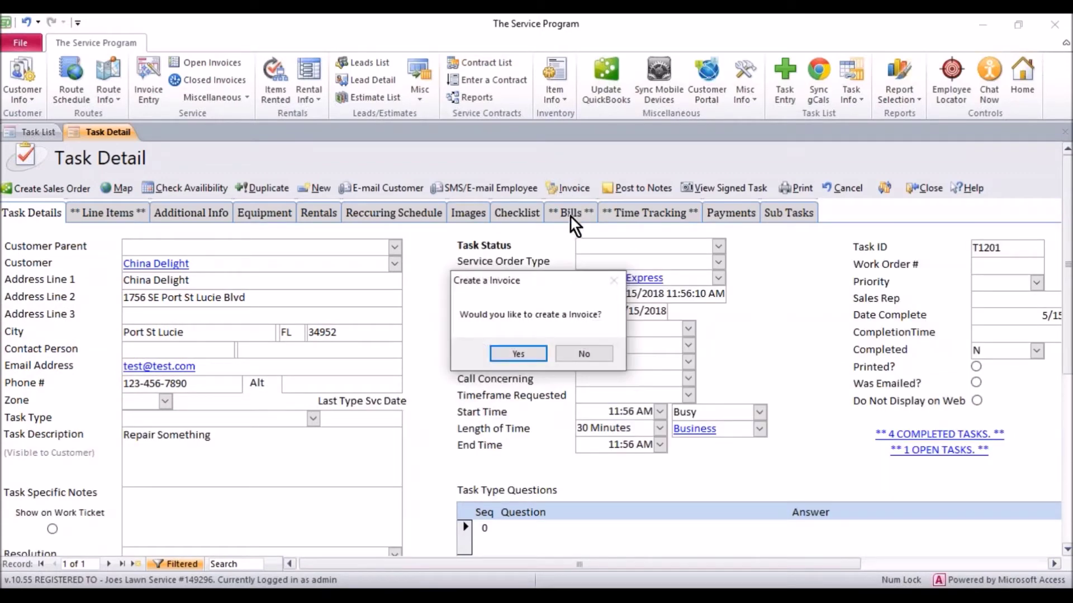
click(520, 355)
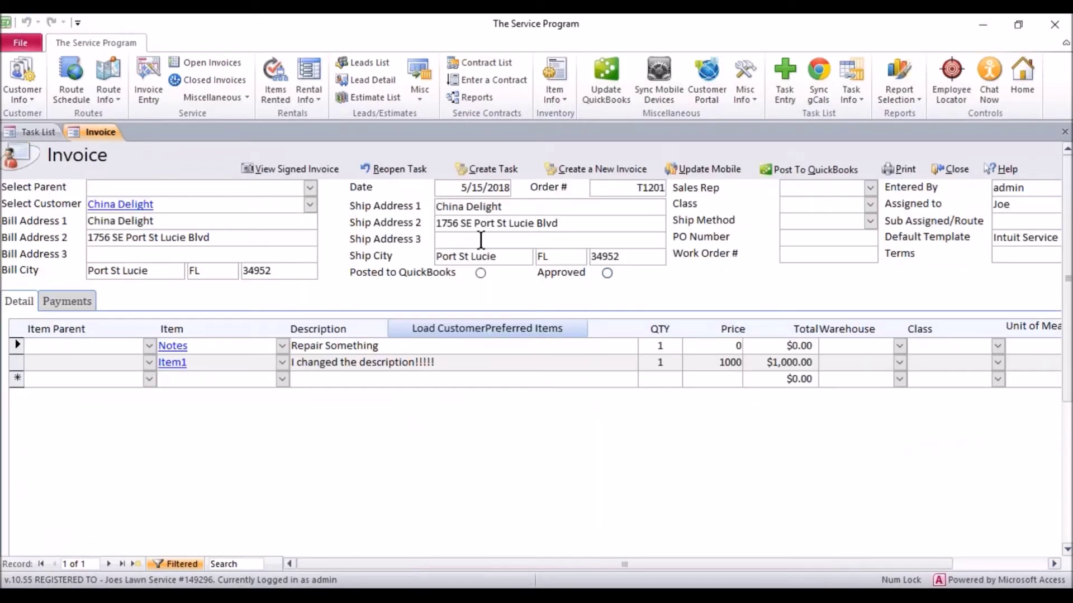
Step: Review the invoice's customer, the full description on the Notes line, and the item and price on the Item1 line
drag(158, 205, 101, 205)
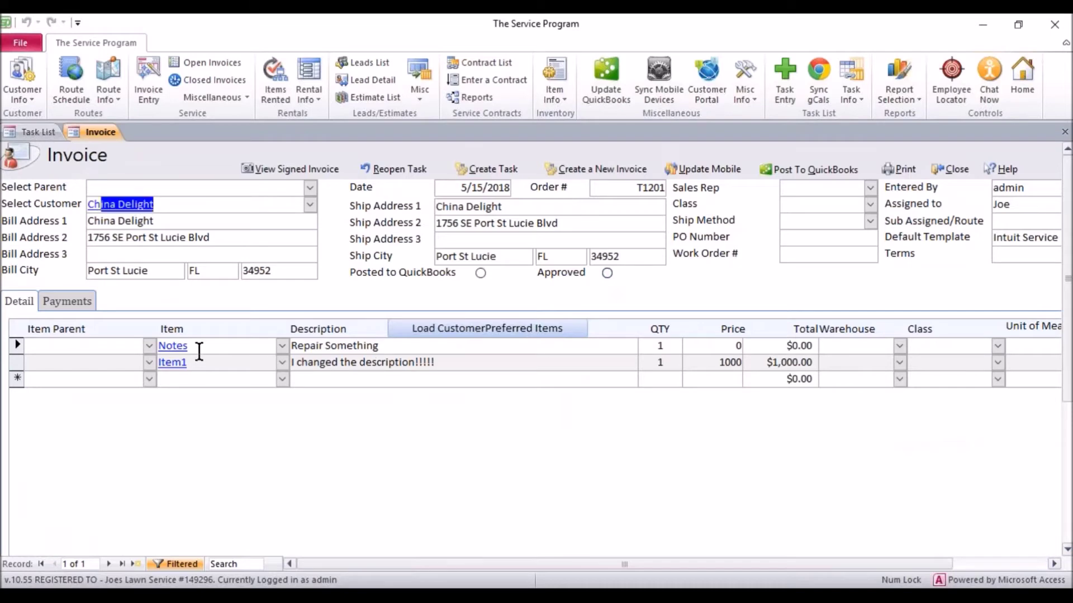
drag(189, 347, 156, 347)
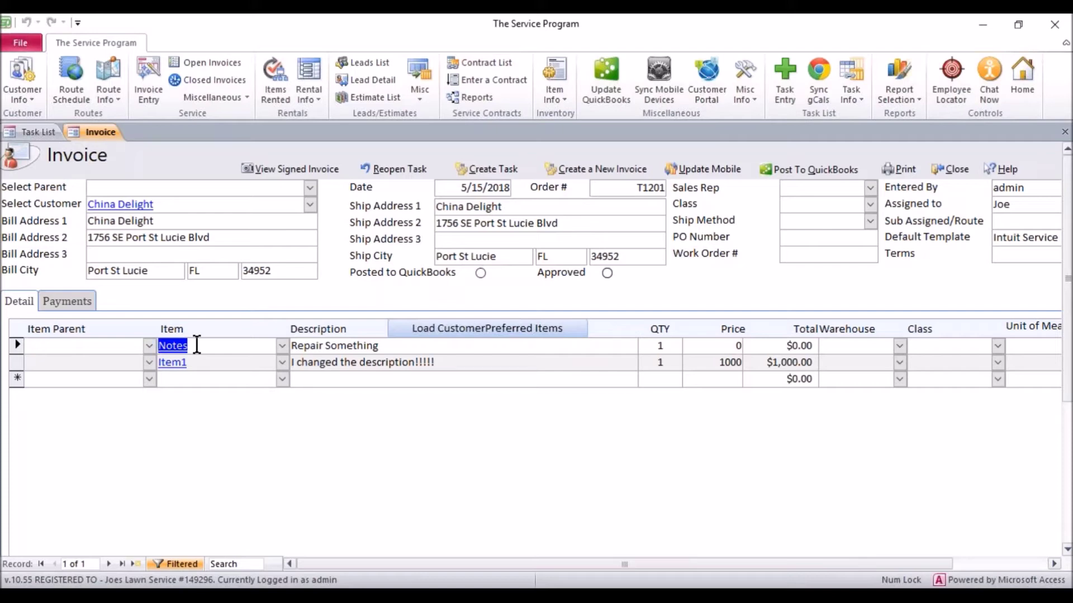
click(715, 335)
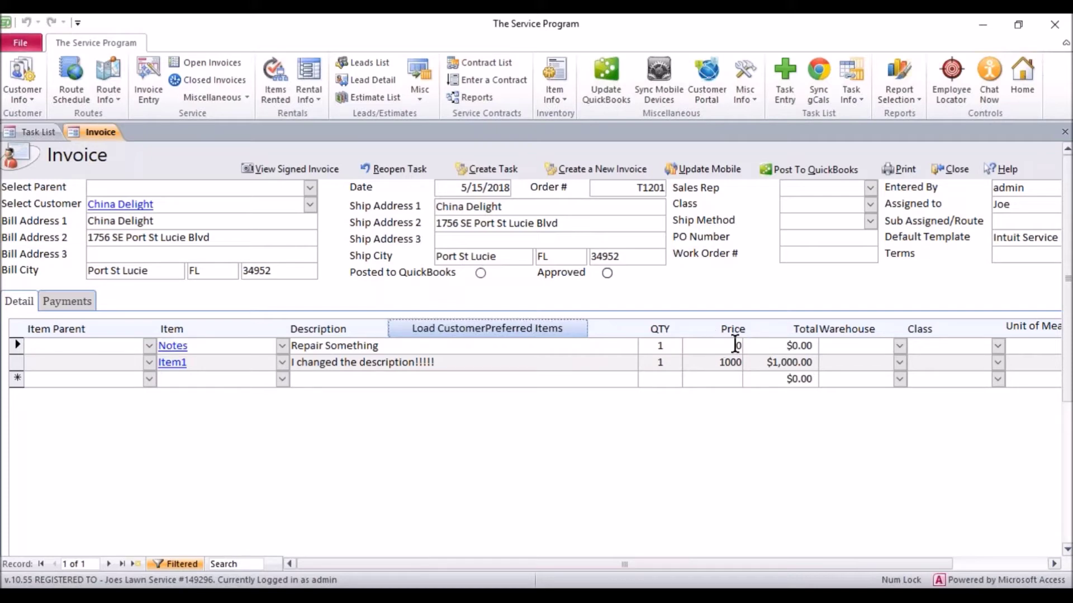
click(383, 347)
drag(383, 346, 287, 345)
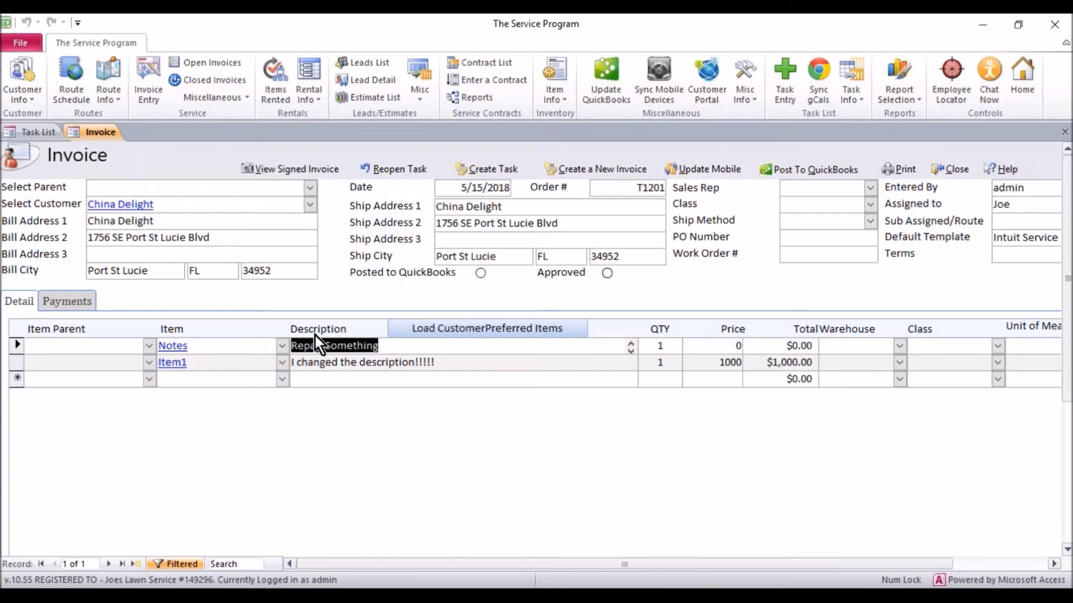
click(629, 350)
drag(448, 350, 294, 334)
click(631, 352)
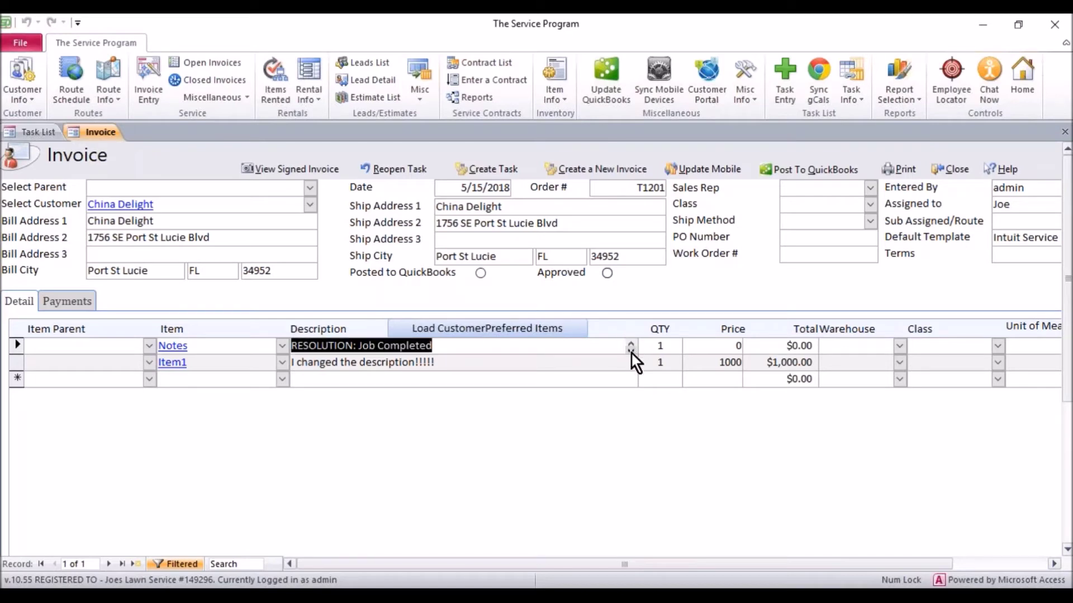
click(482, 364)
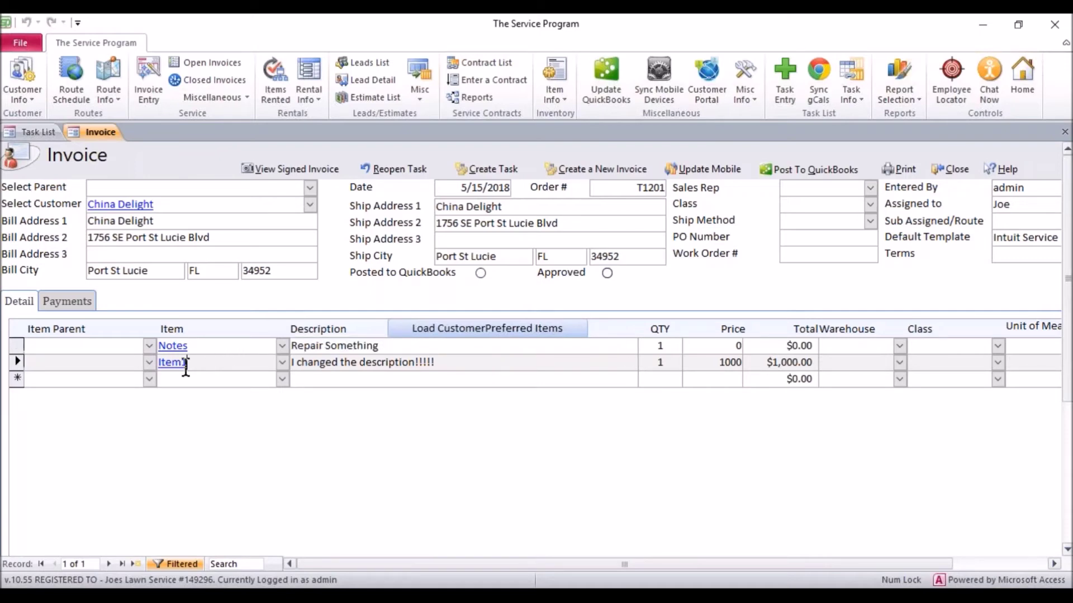
drag(189, 364, 154, 369)
click(709, 368)
Step: Post the China Delight invoice to QuickBooks
click(797, 172)
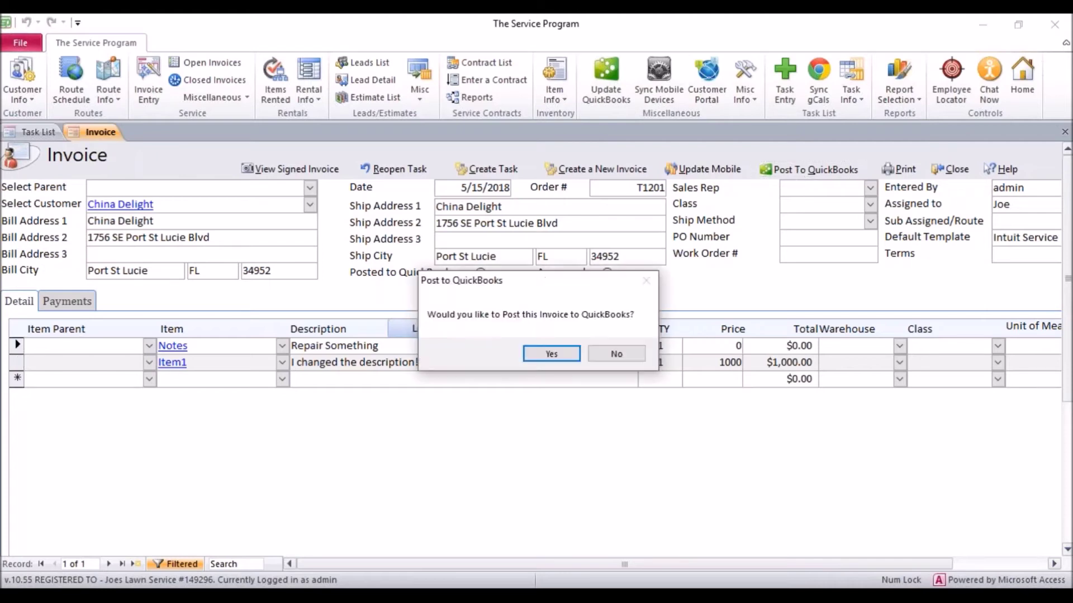
click(536, 356)
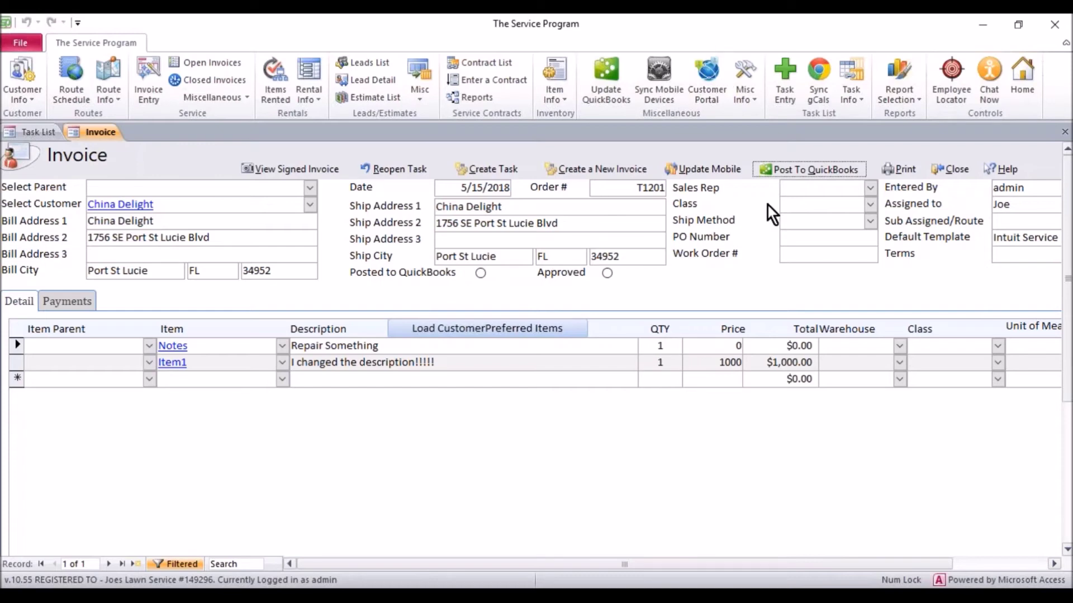
click(765, 176)
Step: Switch to QuickBooks and open China Delight's 05/15/2018 invoice from the customer's transactions
click(702, 597)
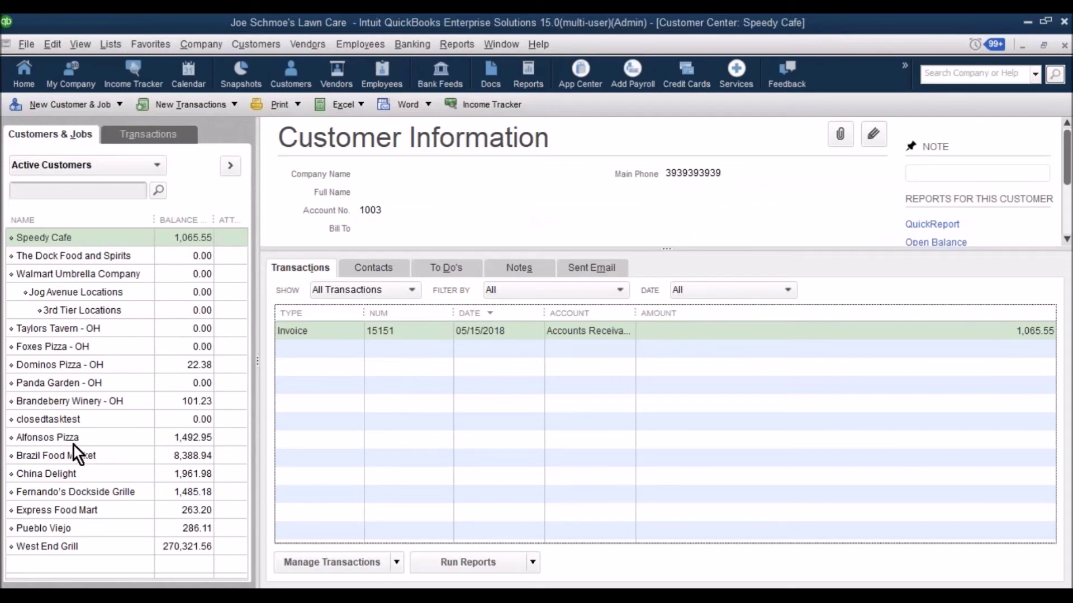
click(80, 474)
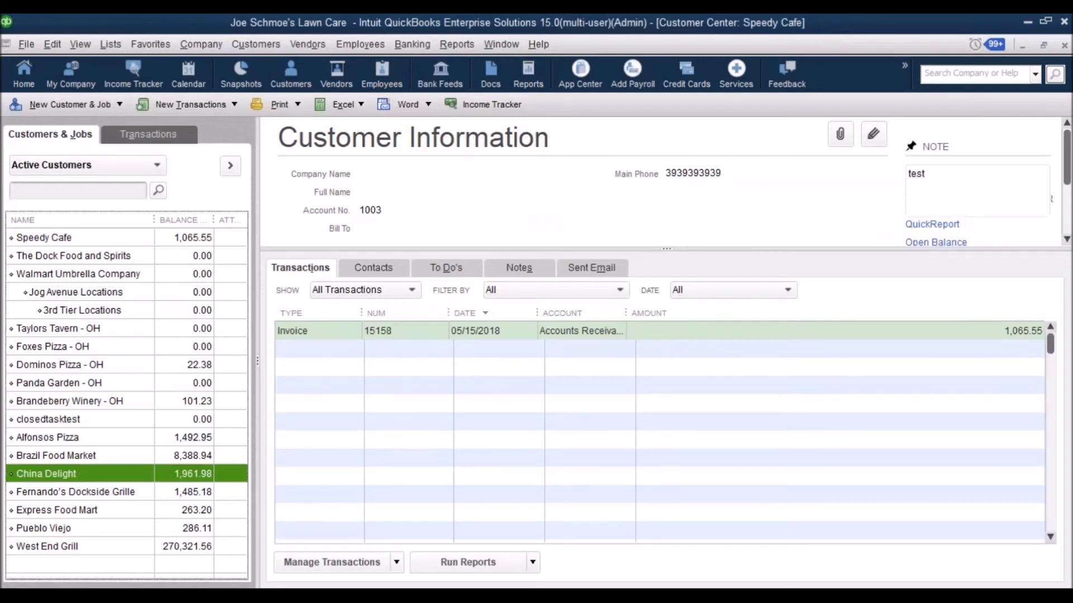
double_click(521, 330)
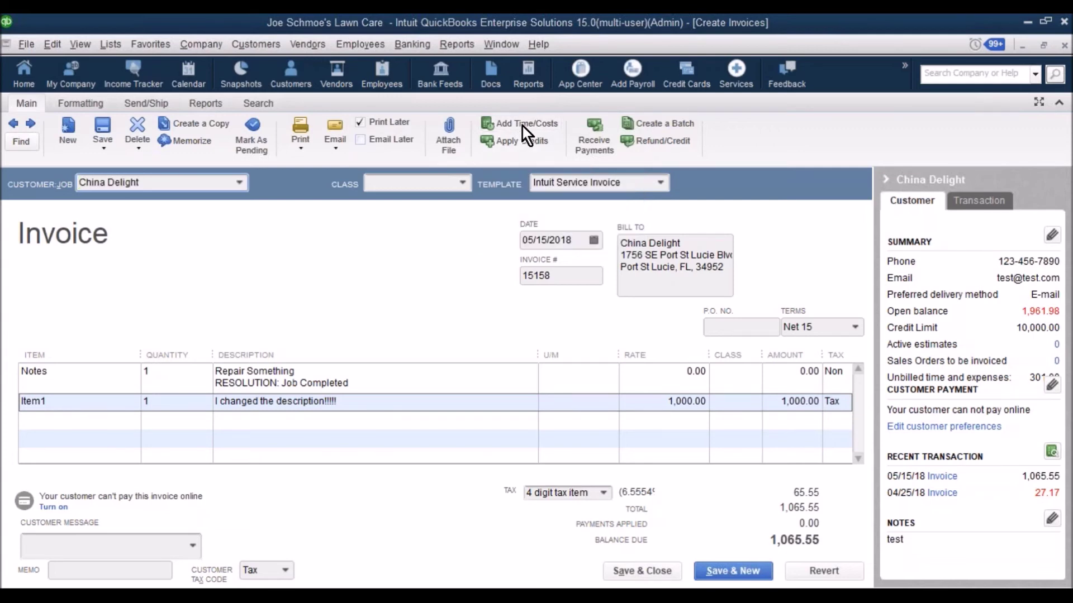
Step: Add the billable 300.00 expense from Another Vendor to the China Delight invoice and select its rate
click(522, 125)
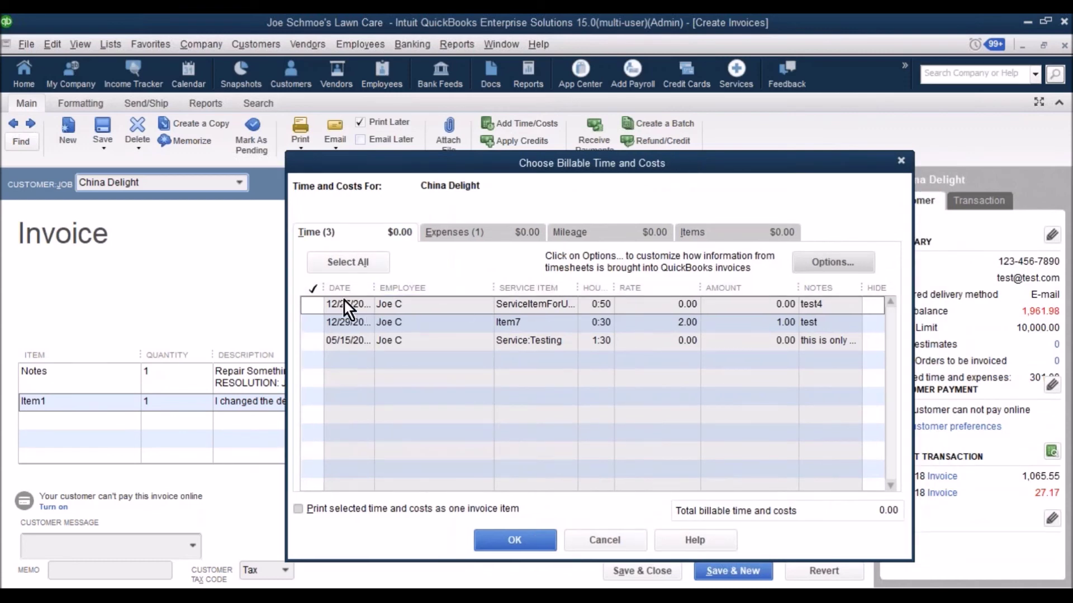
click(465, 235)
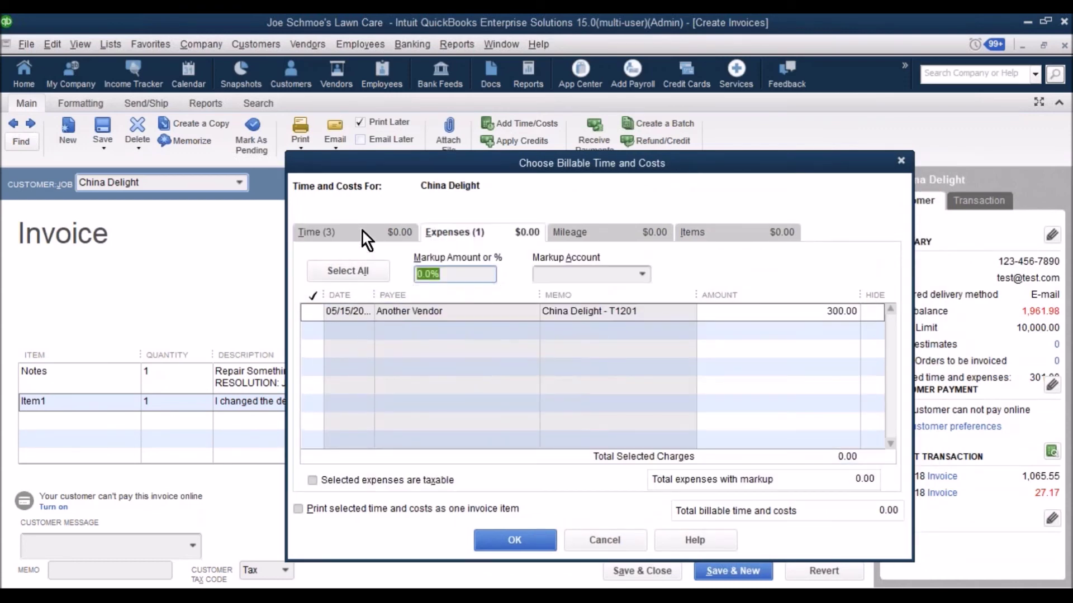
click(371, 272)
click(505, 540)
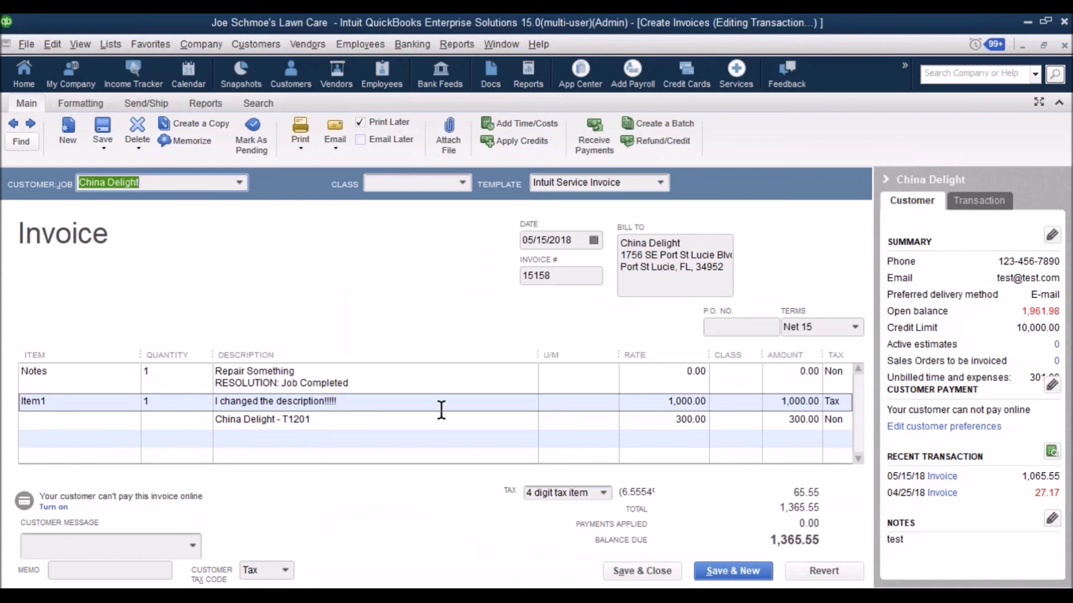
click(689, 420)
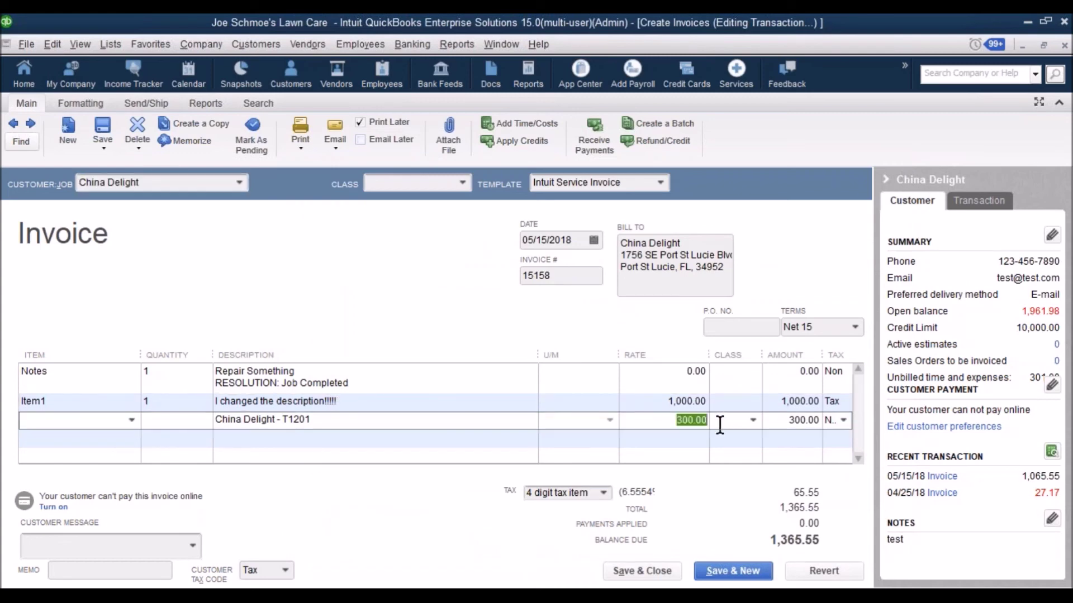